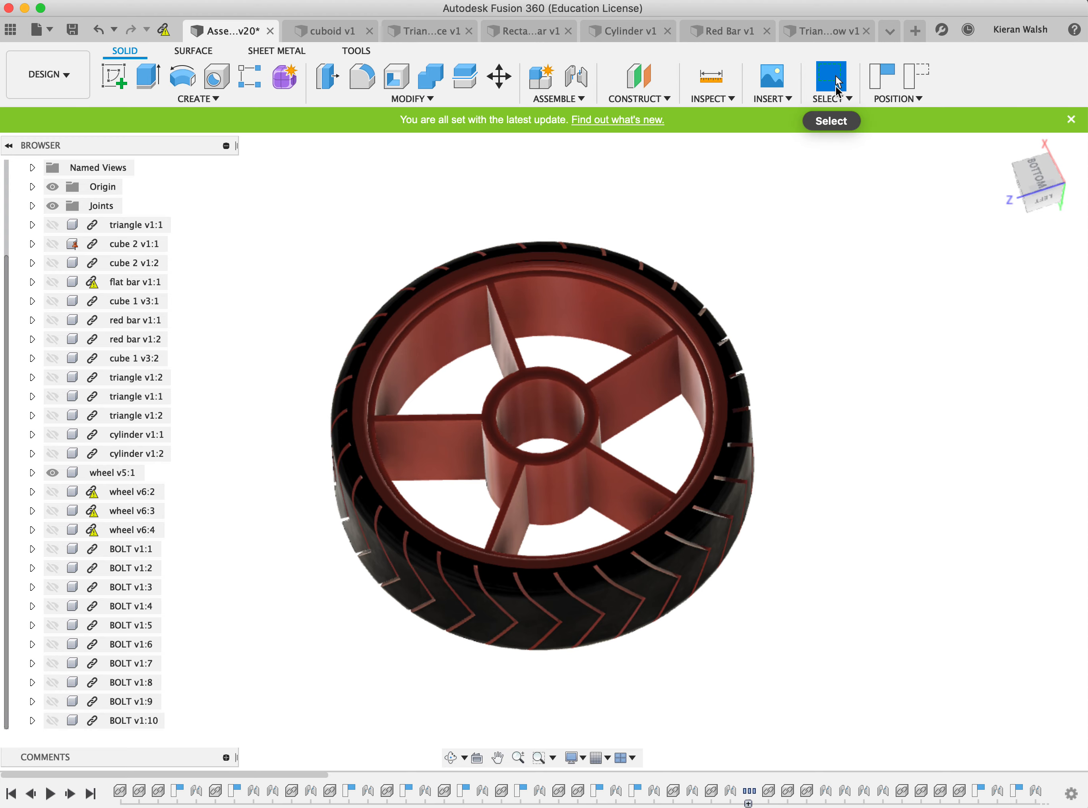
- Create a new design and start a sketch on the horizontal XZ (top) plane
left_click(914, 30)
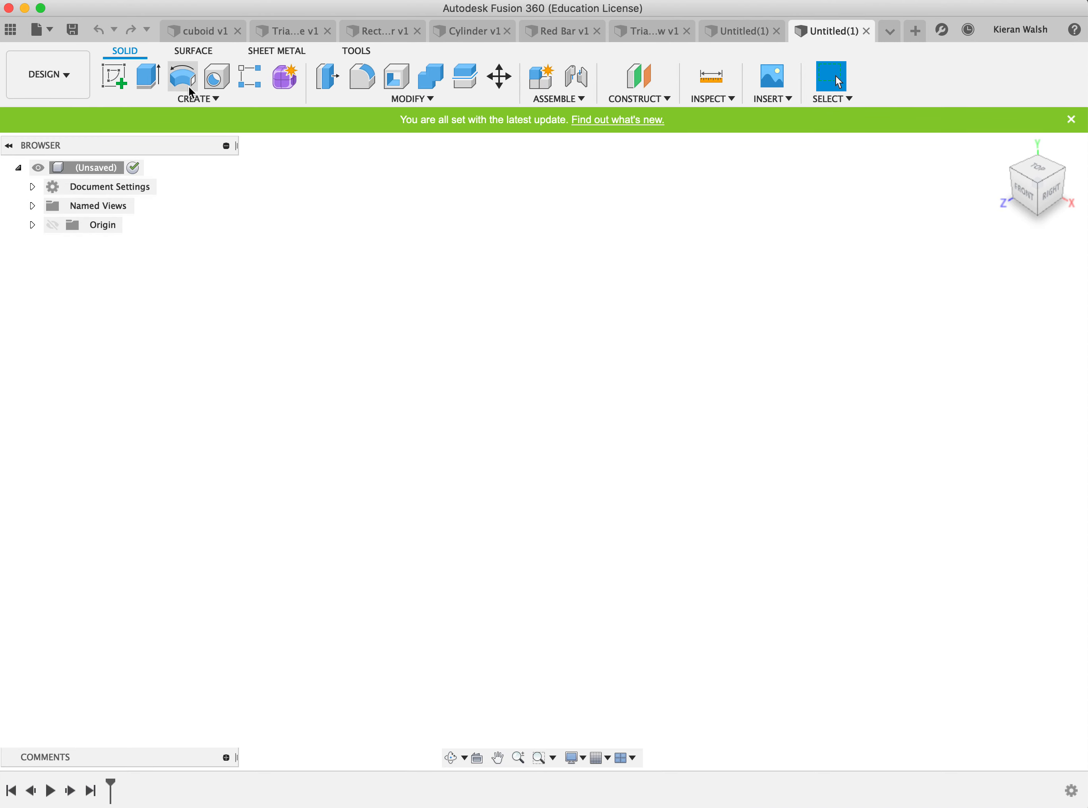
left_click(110, 84)
left_click(549, 479)
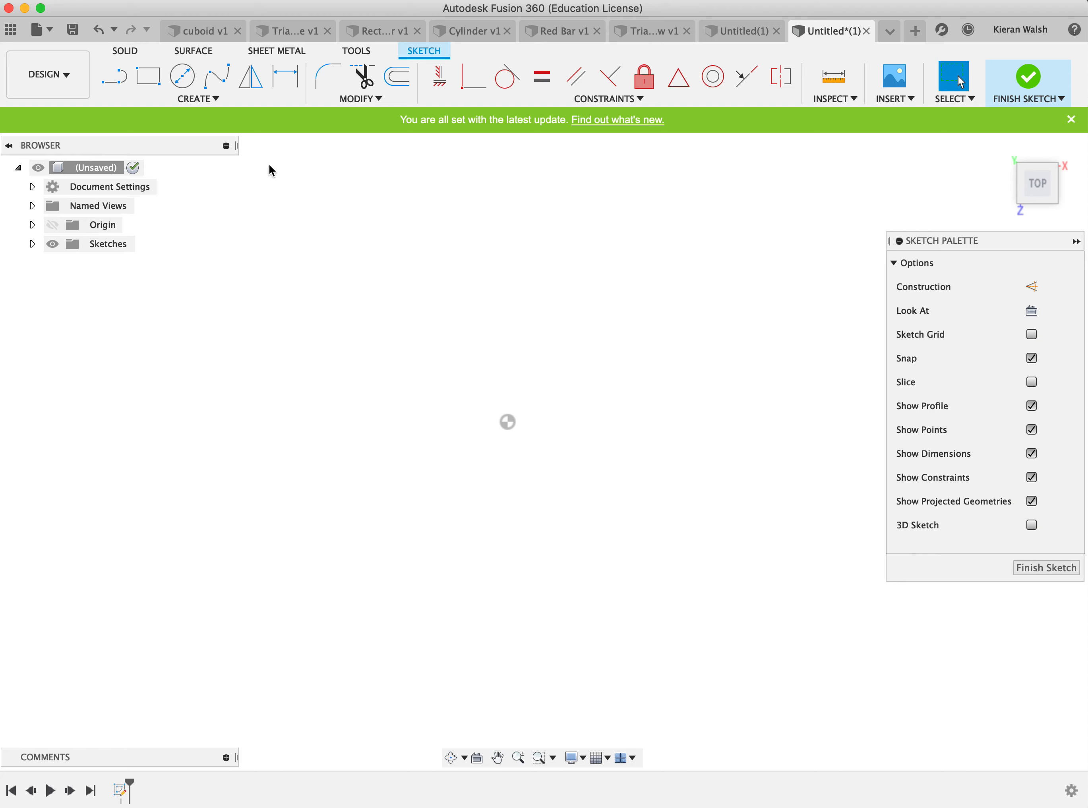
- Draw a 50 mm diameter circle centred on the sketch origin
left_click(182, 76)
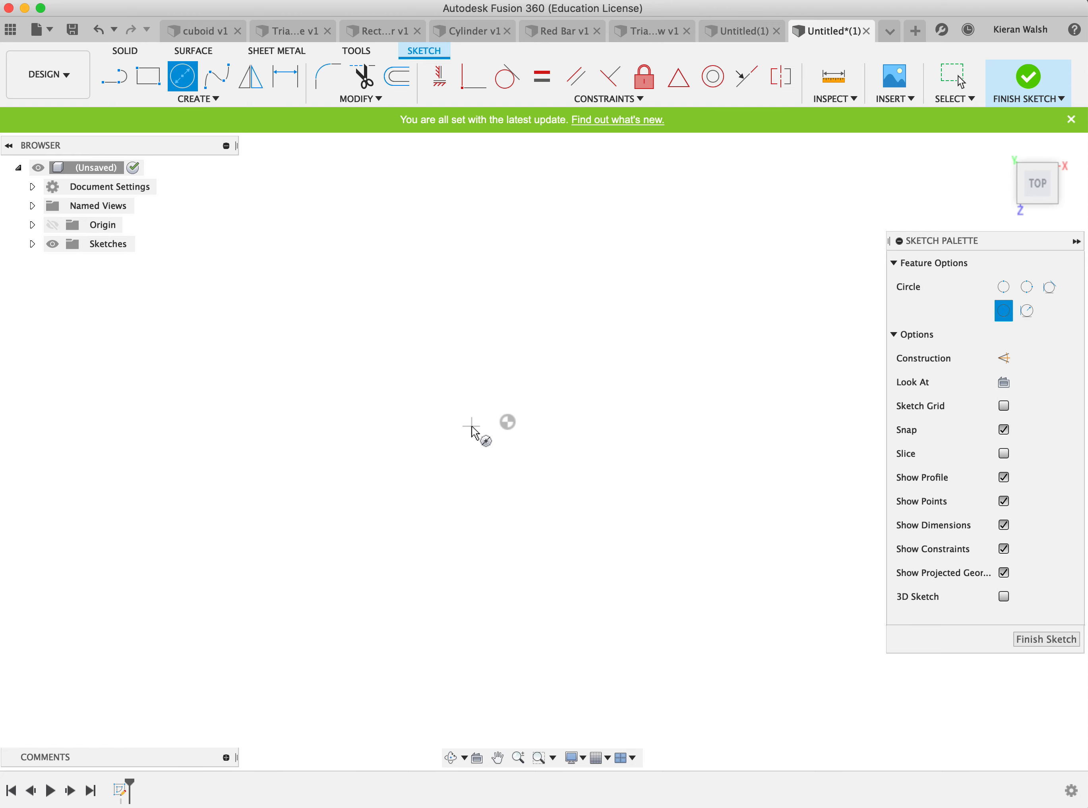
left_click(507, 422)
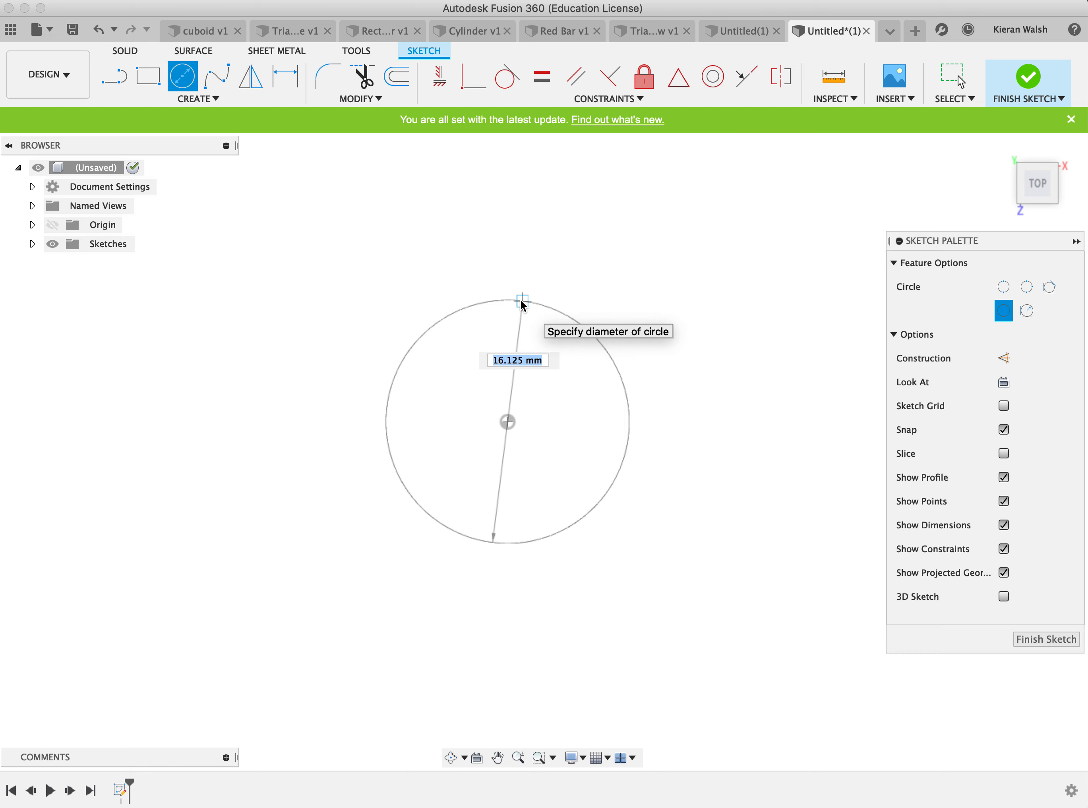
type("50")
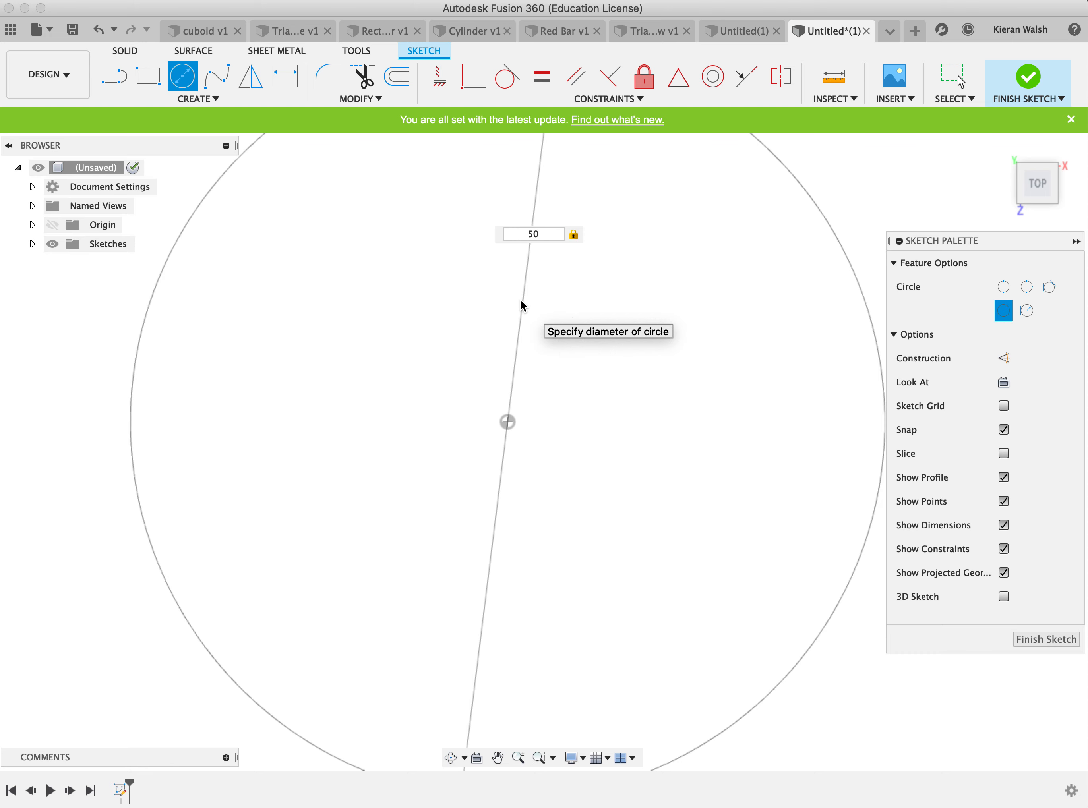
key("Return")
key("Escape")
scroll(527, 419, "down", 5)
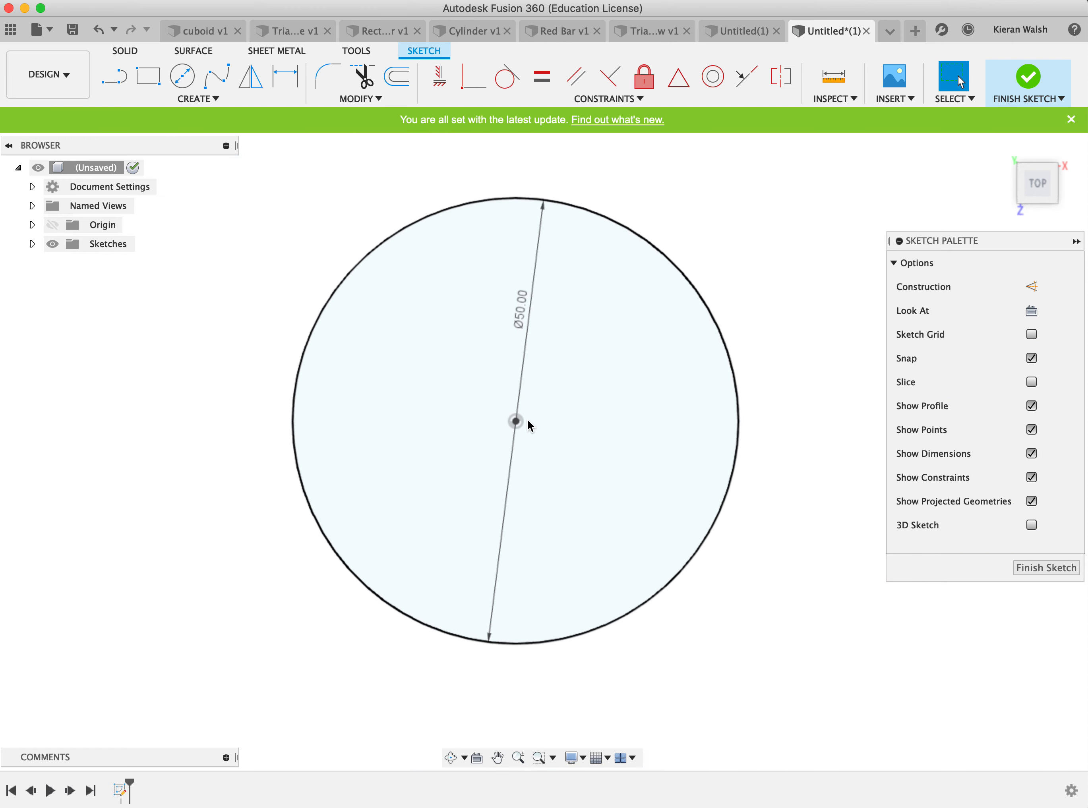
- Draw a concentric 48 mm diameter circle inside the first circle, centred on the origin
key("c")
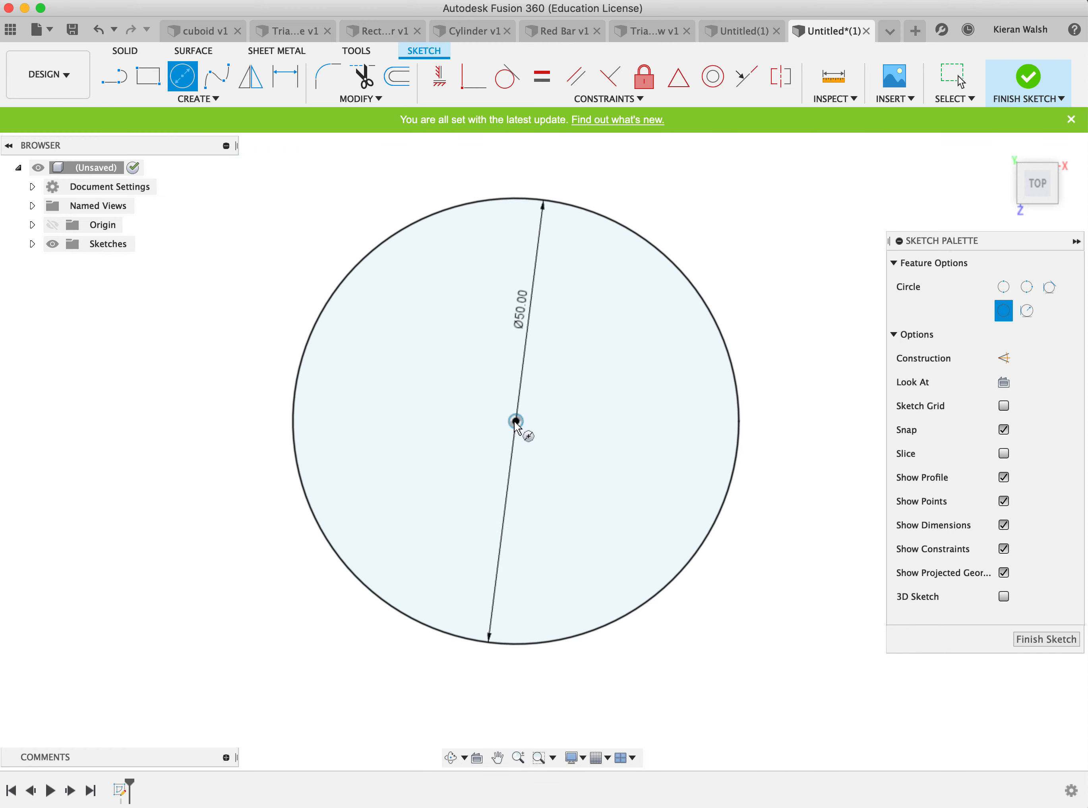
left_click(516, 422)
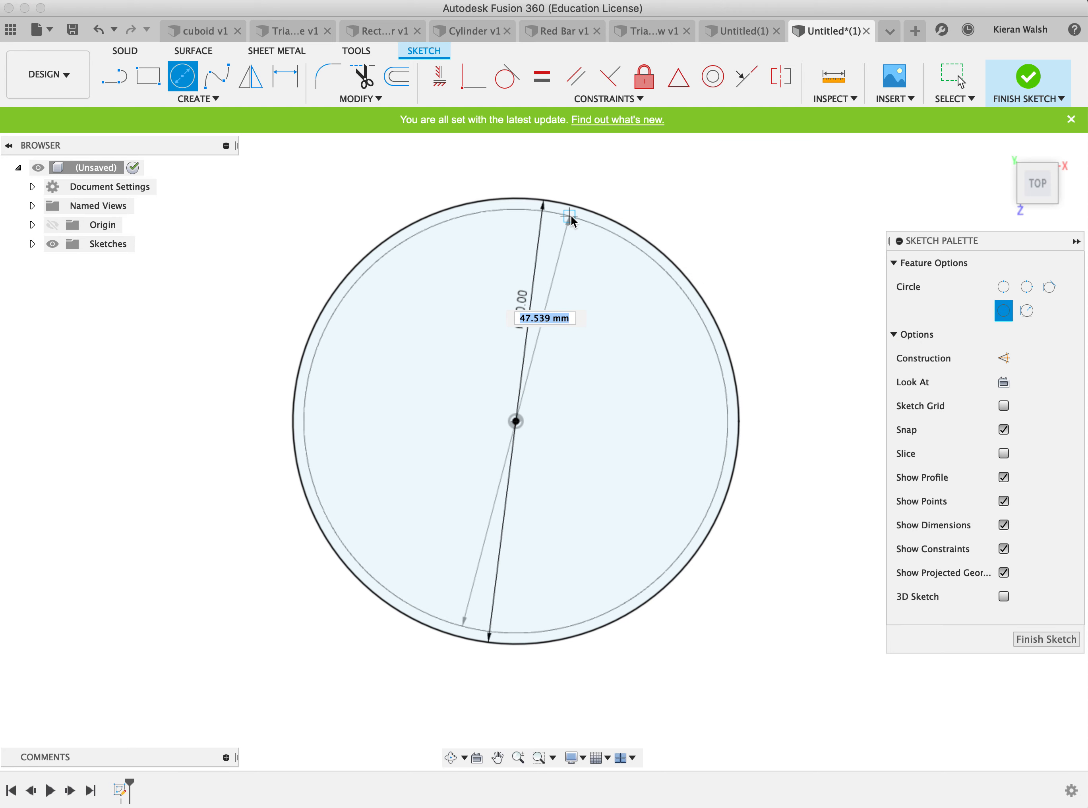
type("48")
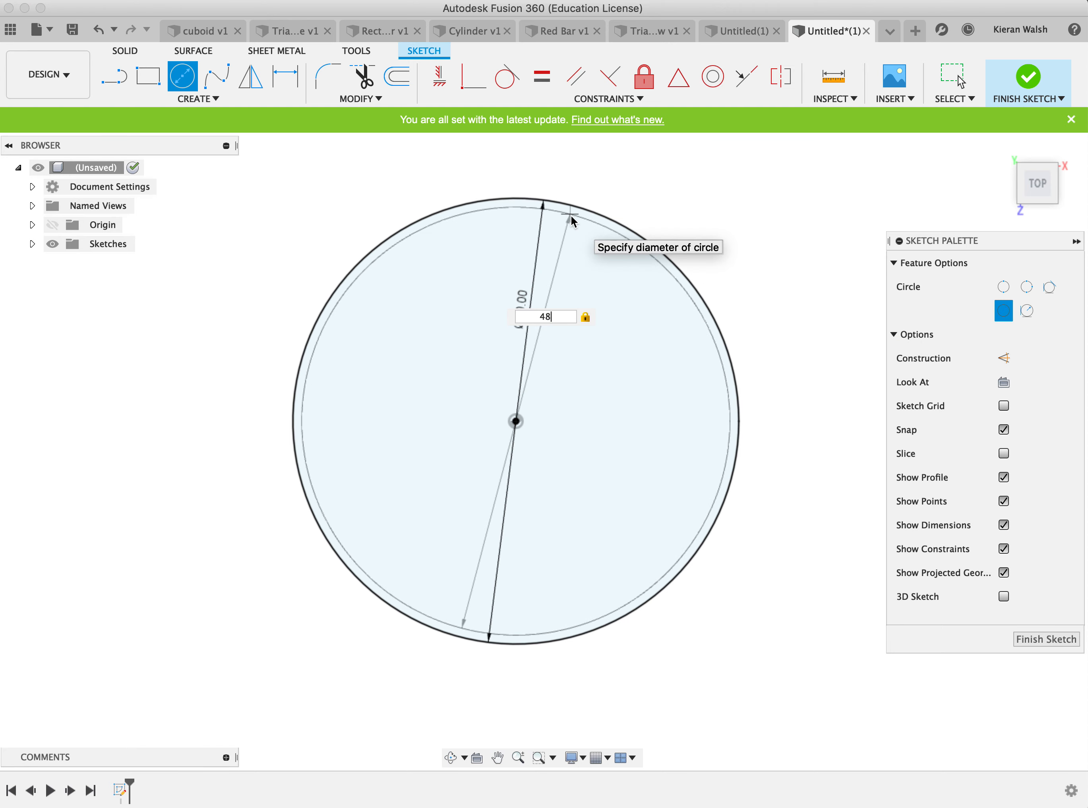
key("Return")
key("Escape")
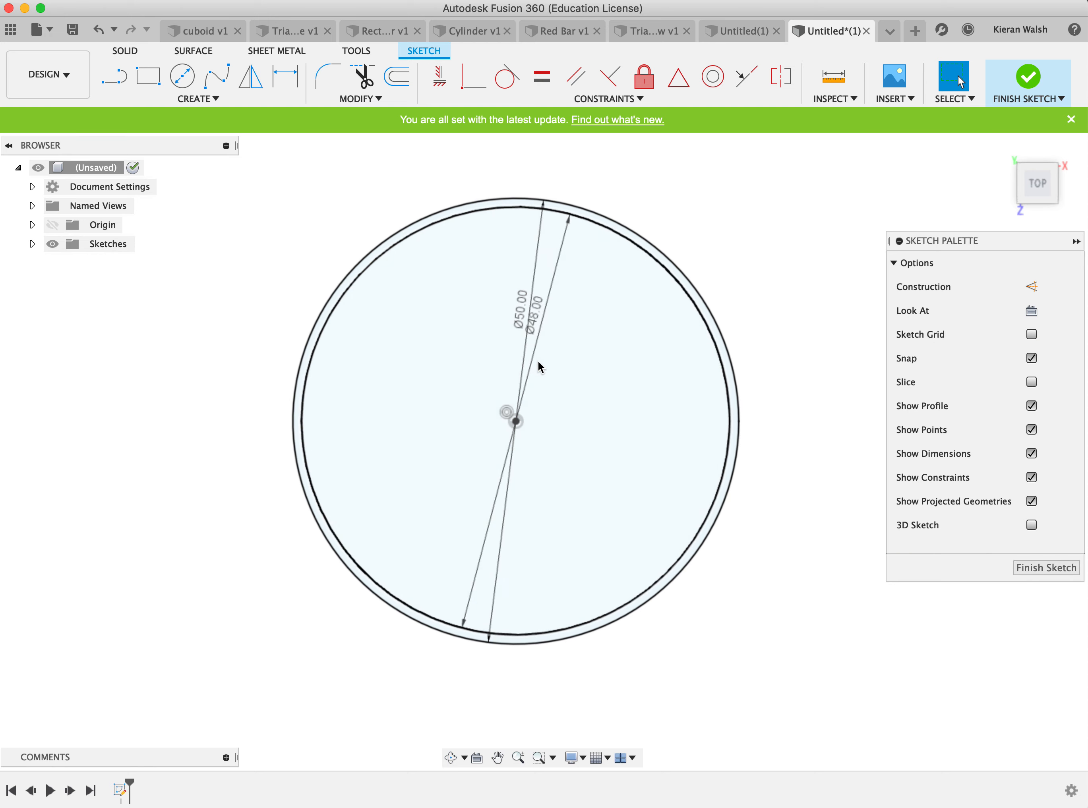
- Draw two concentric hub circles with diameters of 12 mm and 14 mm centred on the origin
key("c")
left_click(515, 421)
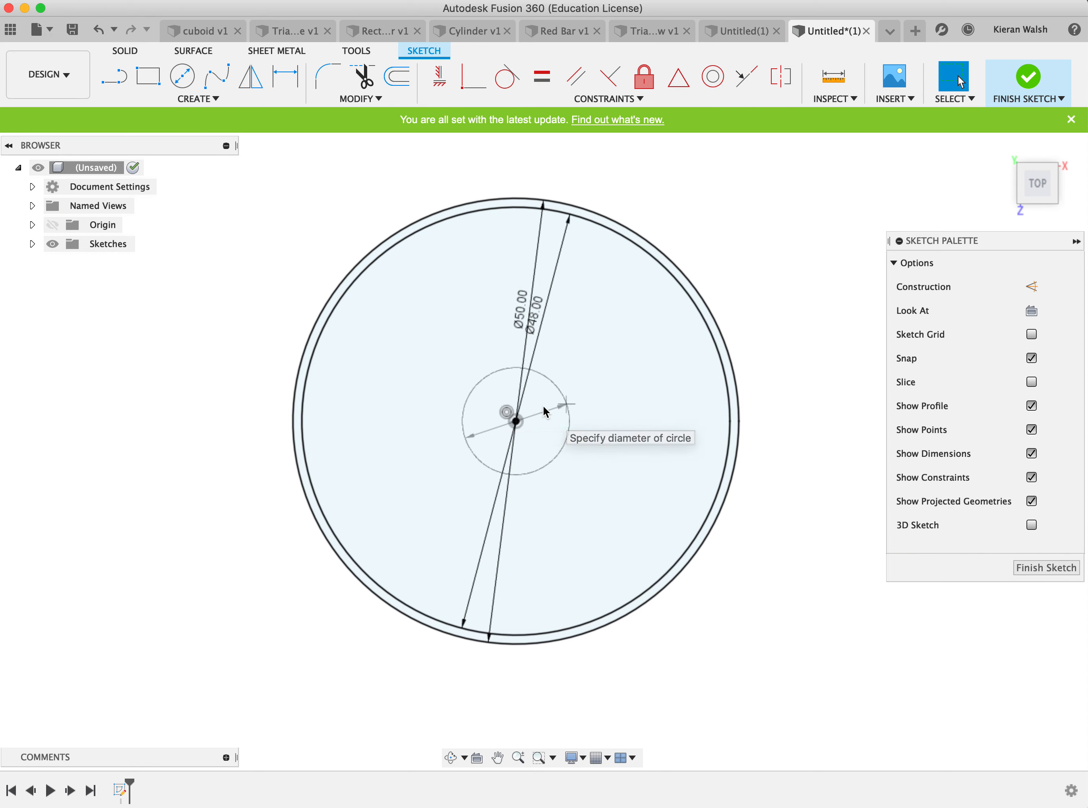
key("Return")
left_click(523, 416)
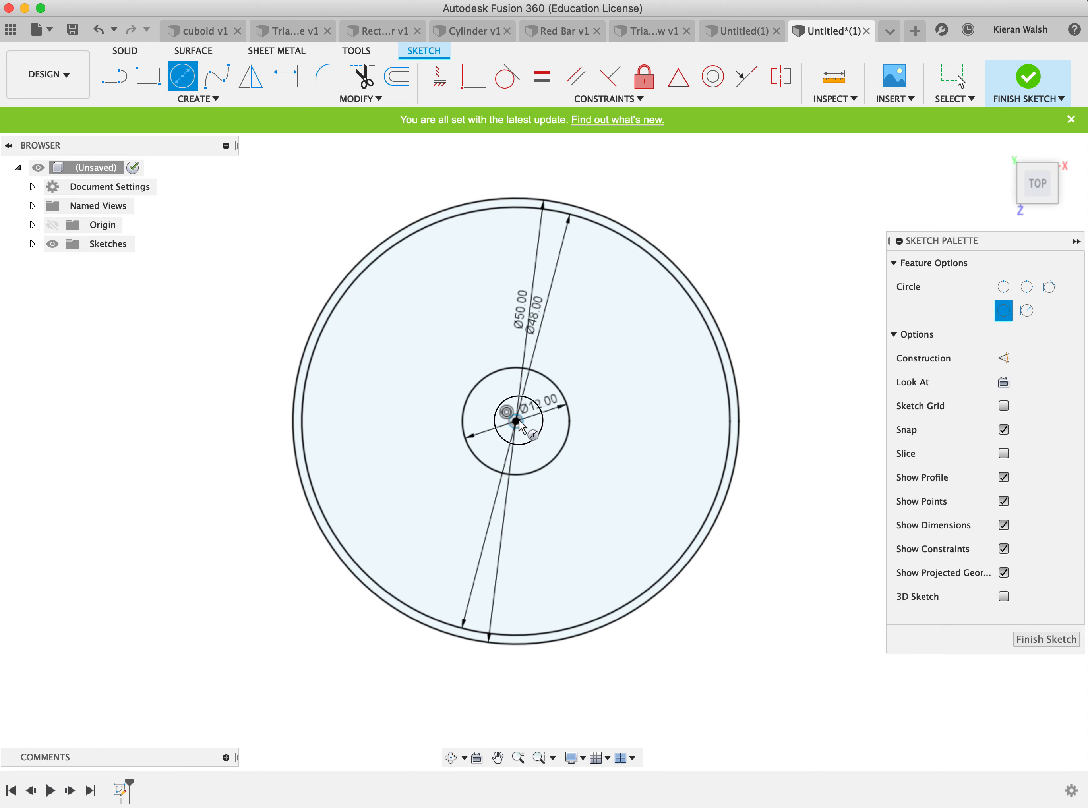
type("14")
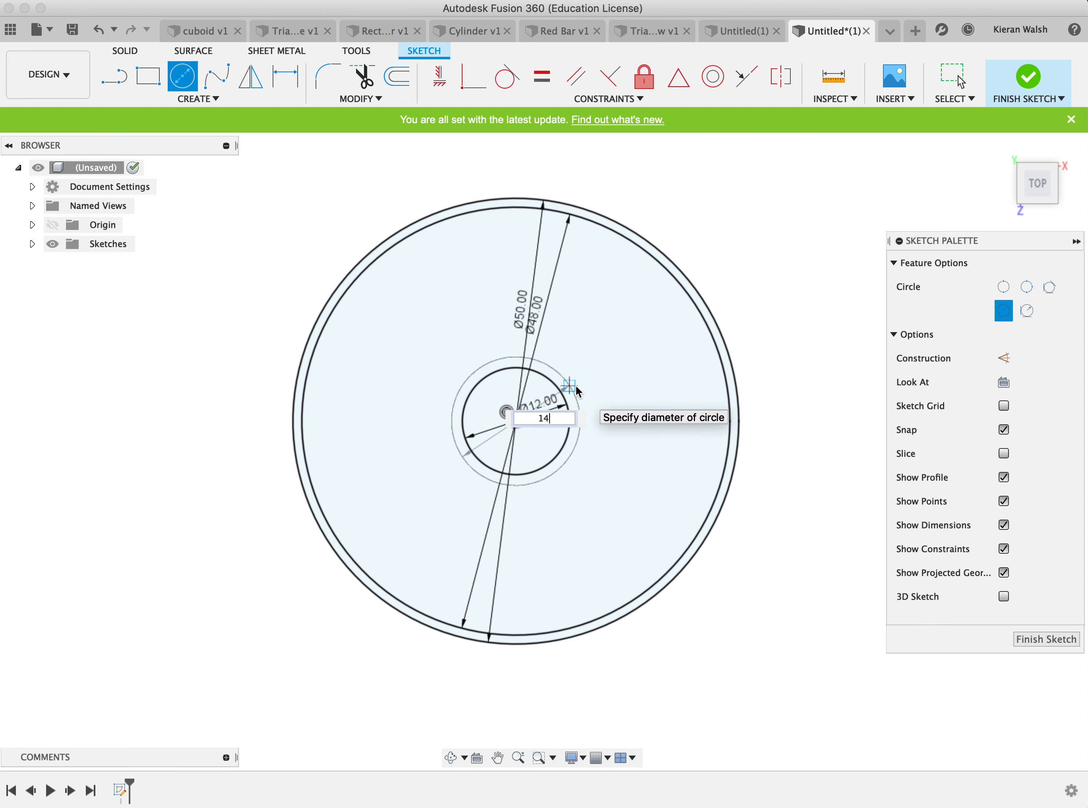
key("Return")
key("Escape")
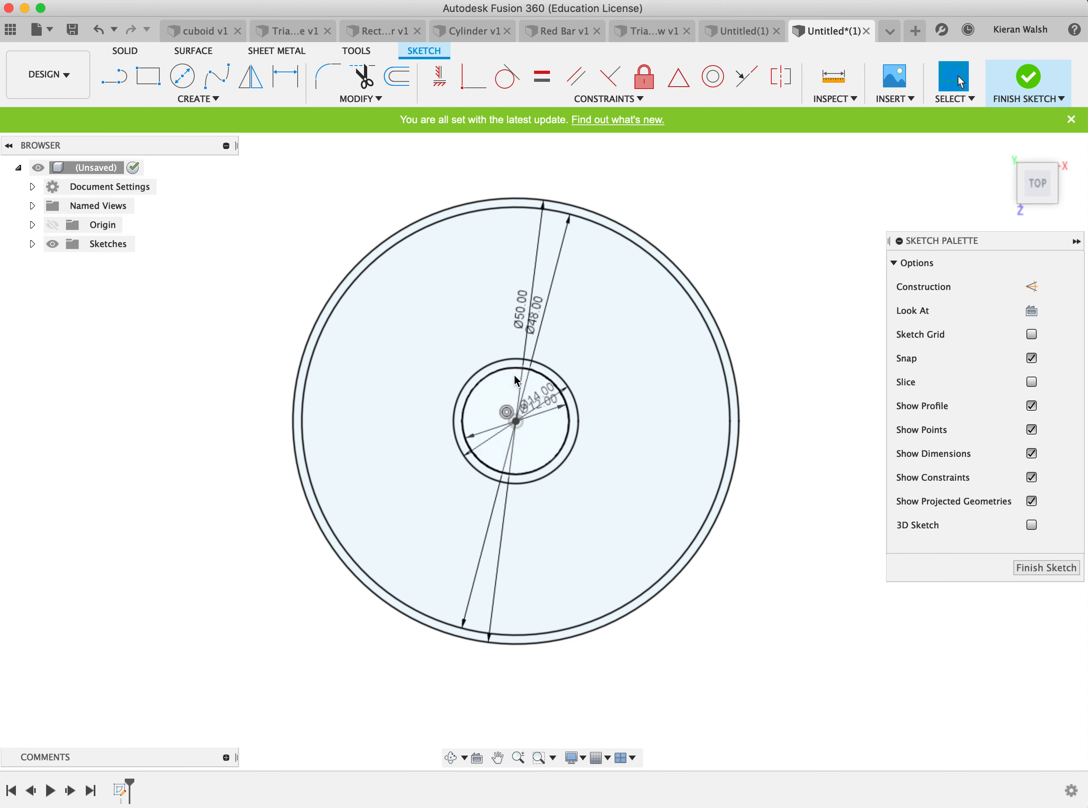
- Delete the diameter dimensions of all four concentric circles
left_click(504, 364)
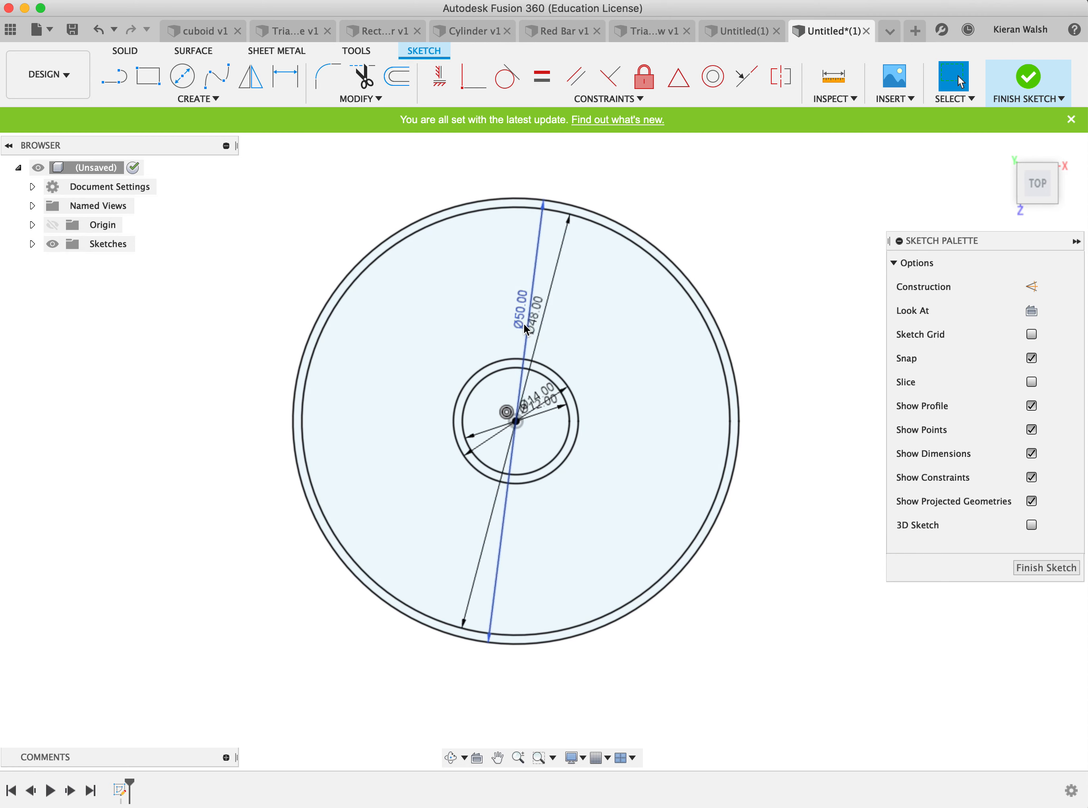
scroll(529, 410, "up", 4)
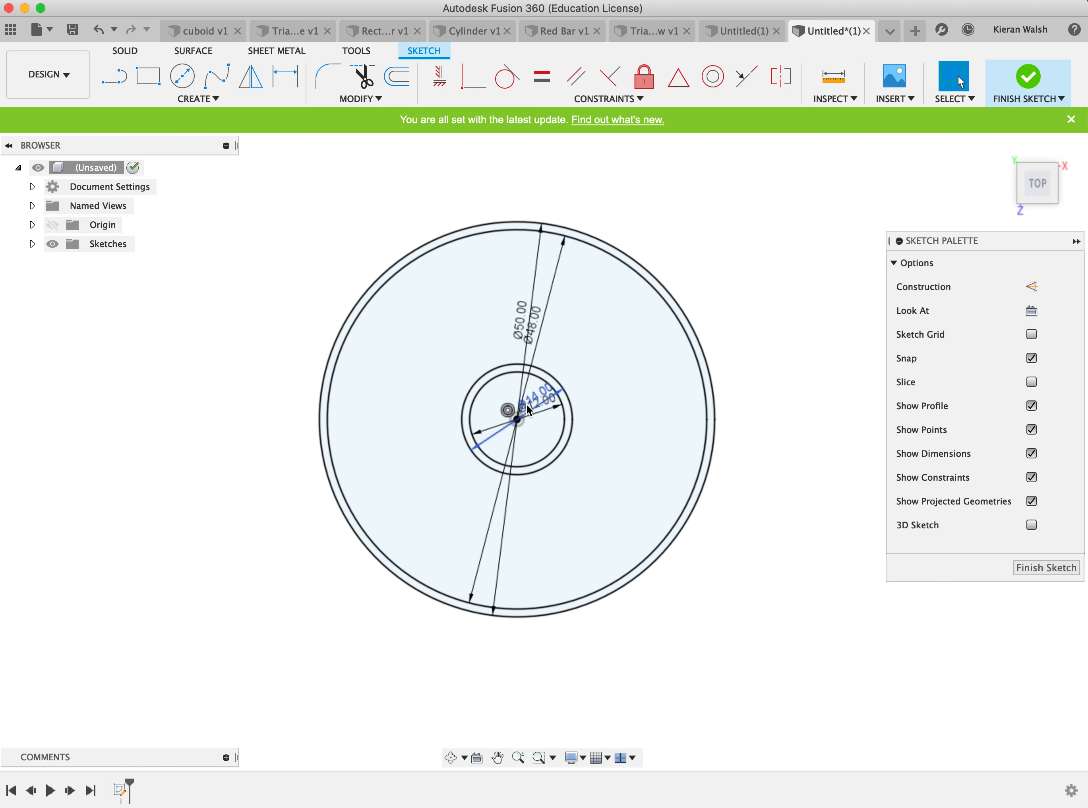
key("Delete")
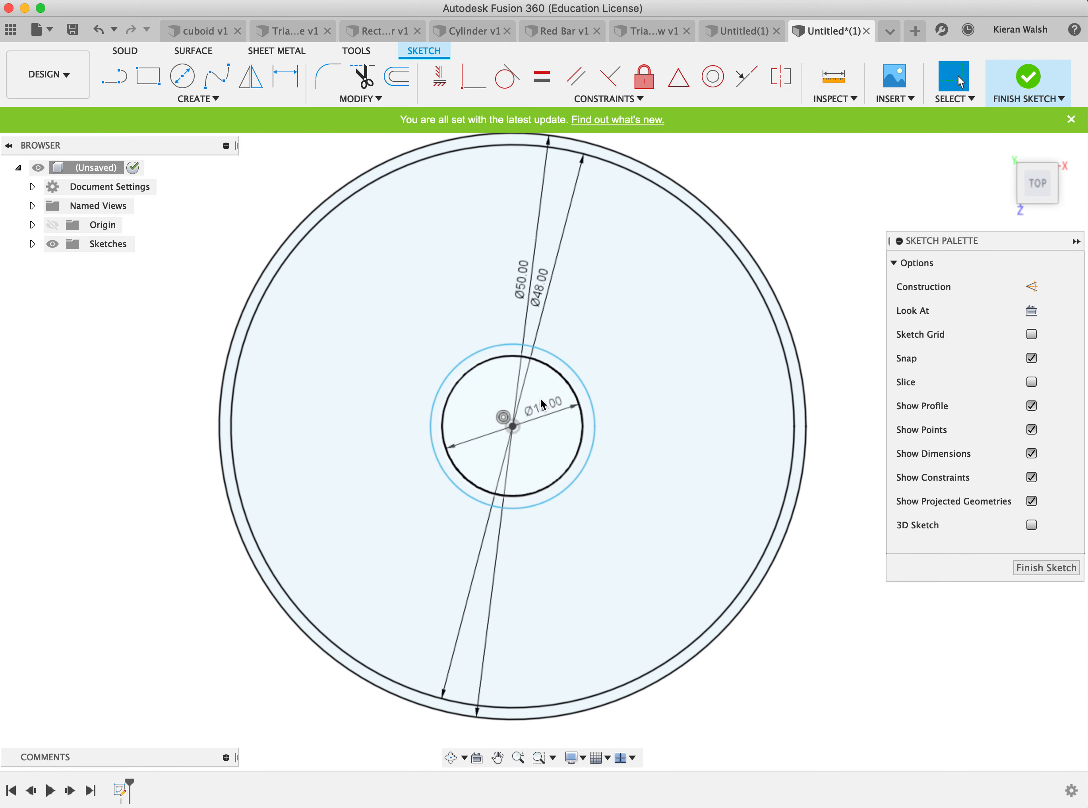
left_click(543, 408)
key("Delete")
left_click(524, 279)
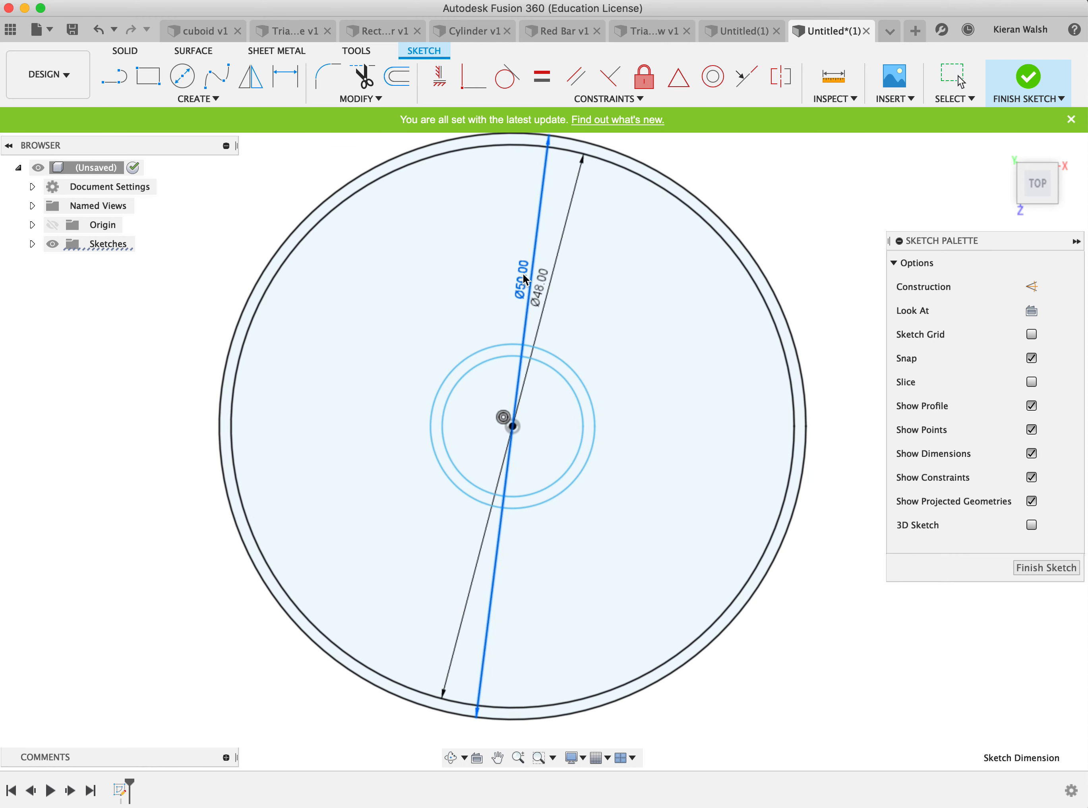
key("Delete")
left_click(541, 289)
key("Delete")
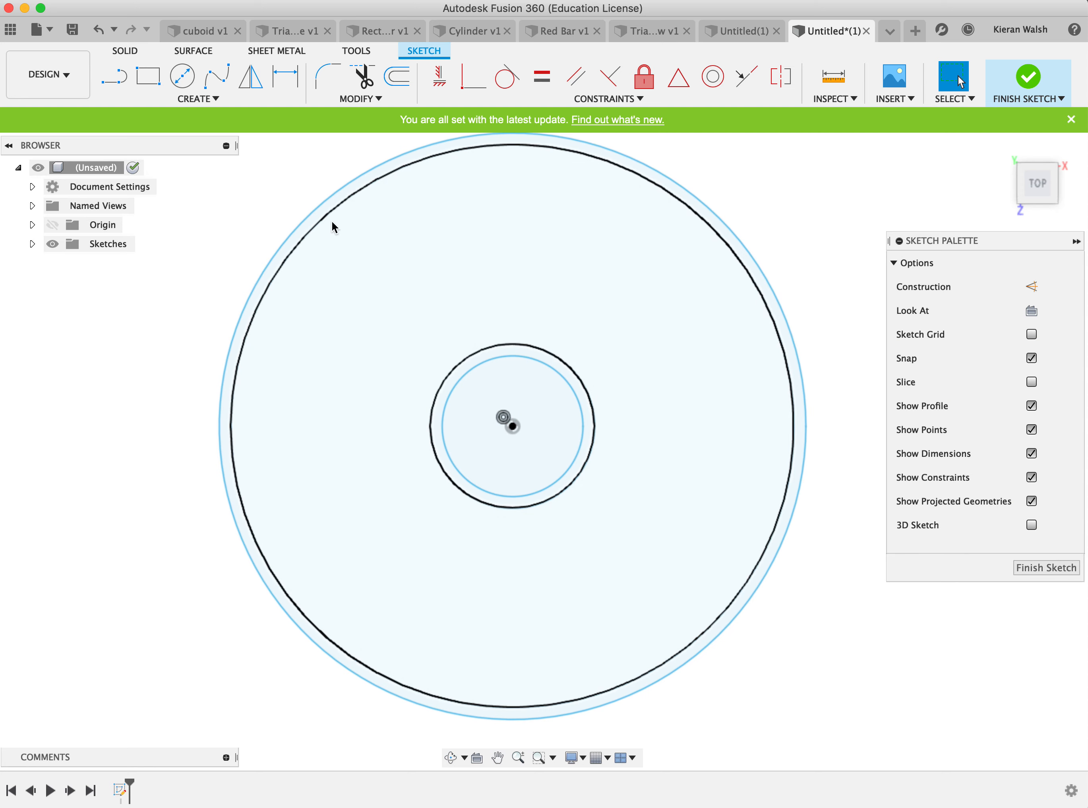
- Draw a vertical line from the origin up to the outermost circle
key("l")
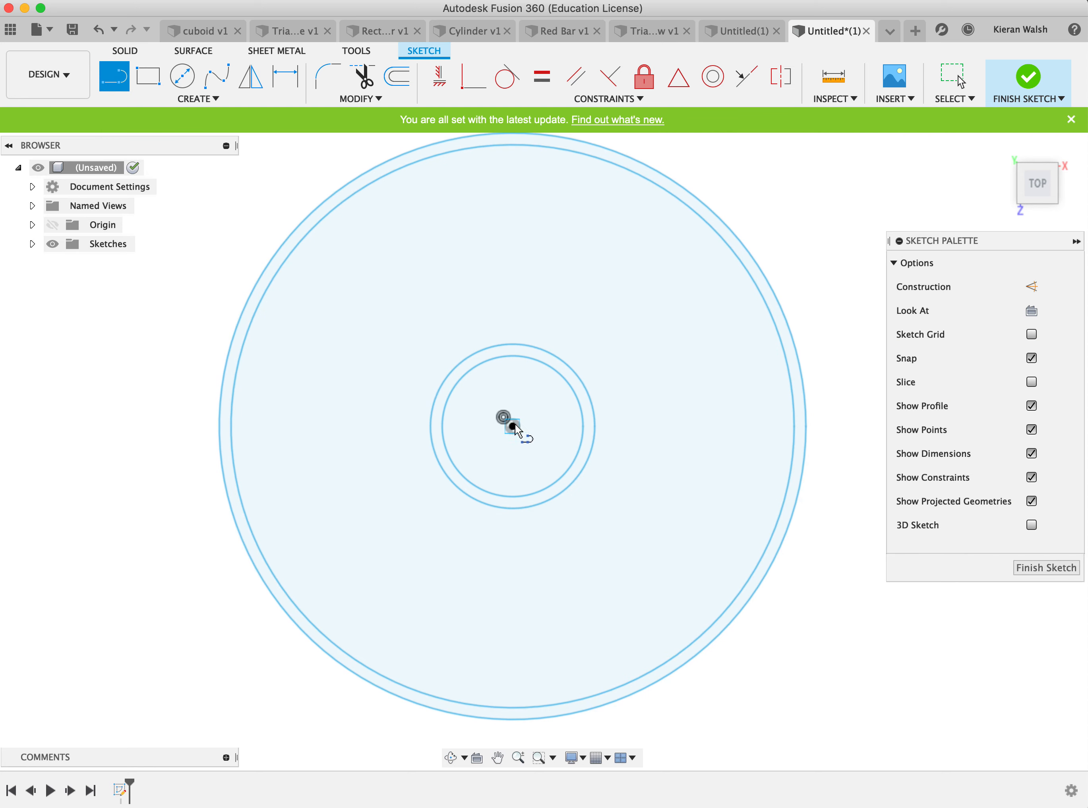
left_click(514, 426)
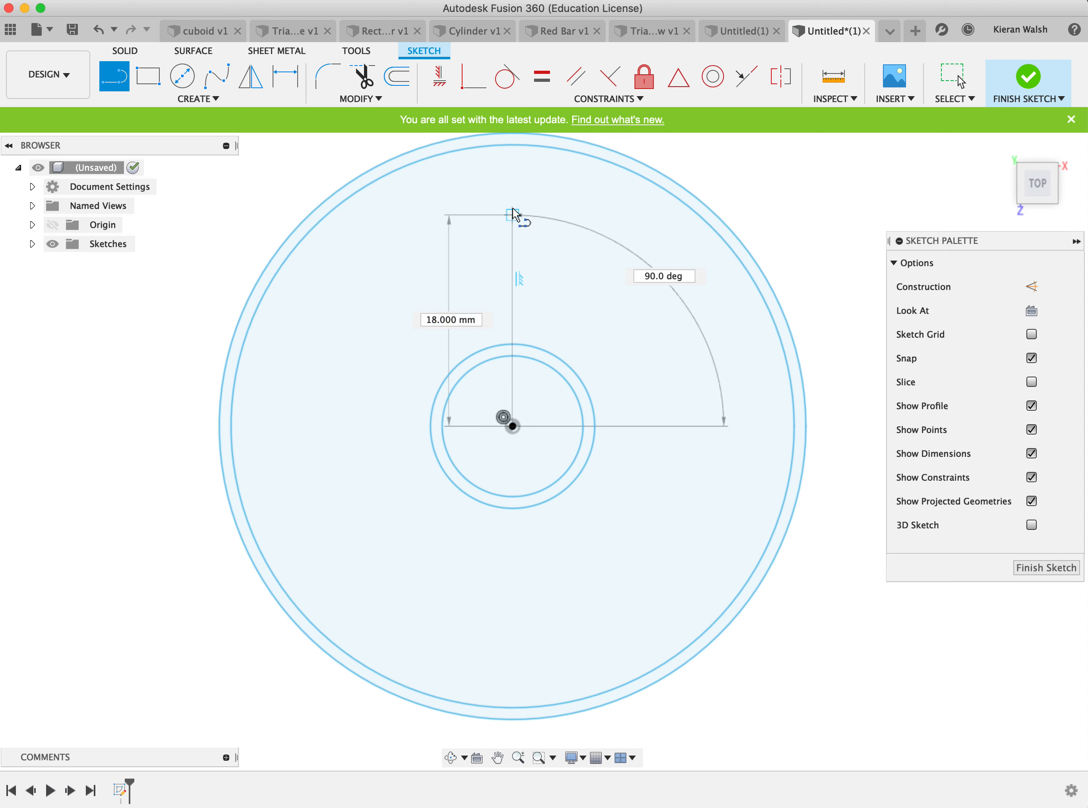
scroll(513, 214, "down", 3)
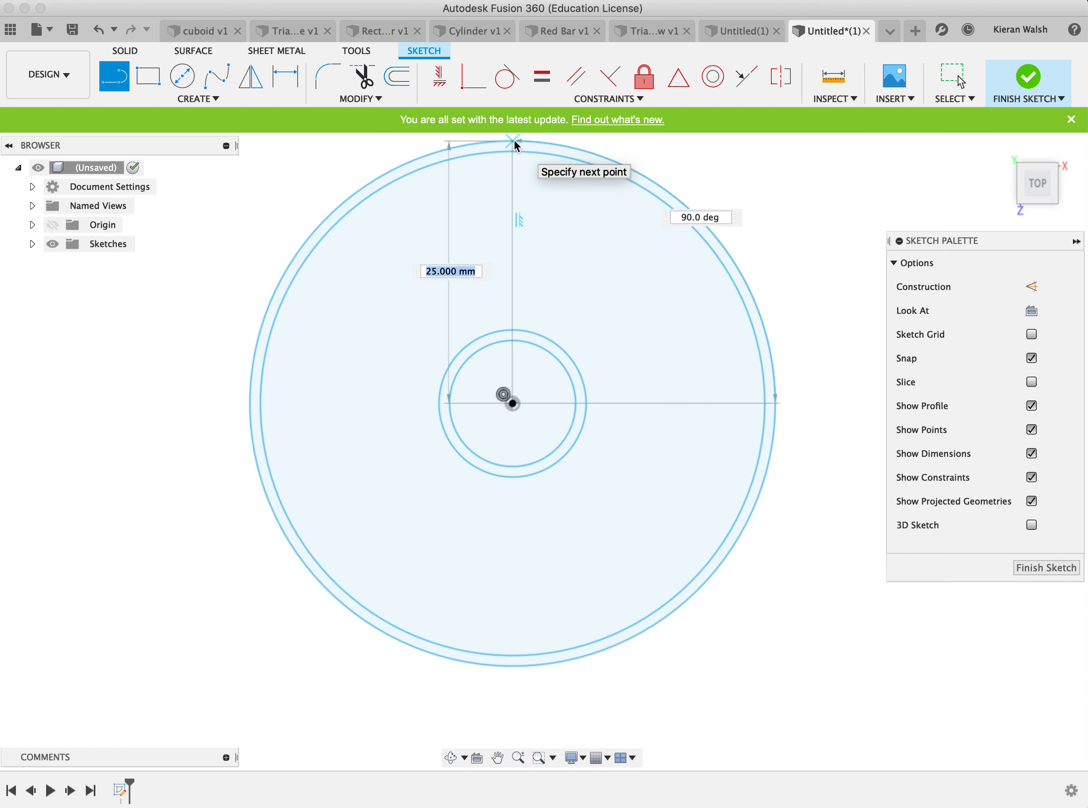
double_click(513, 140)
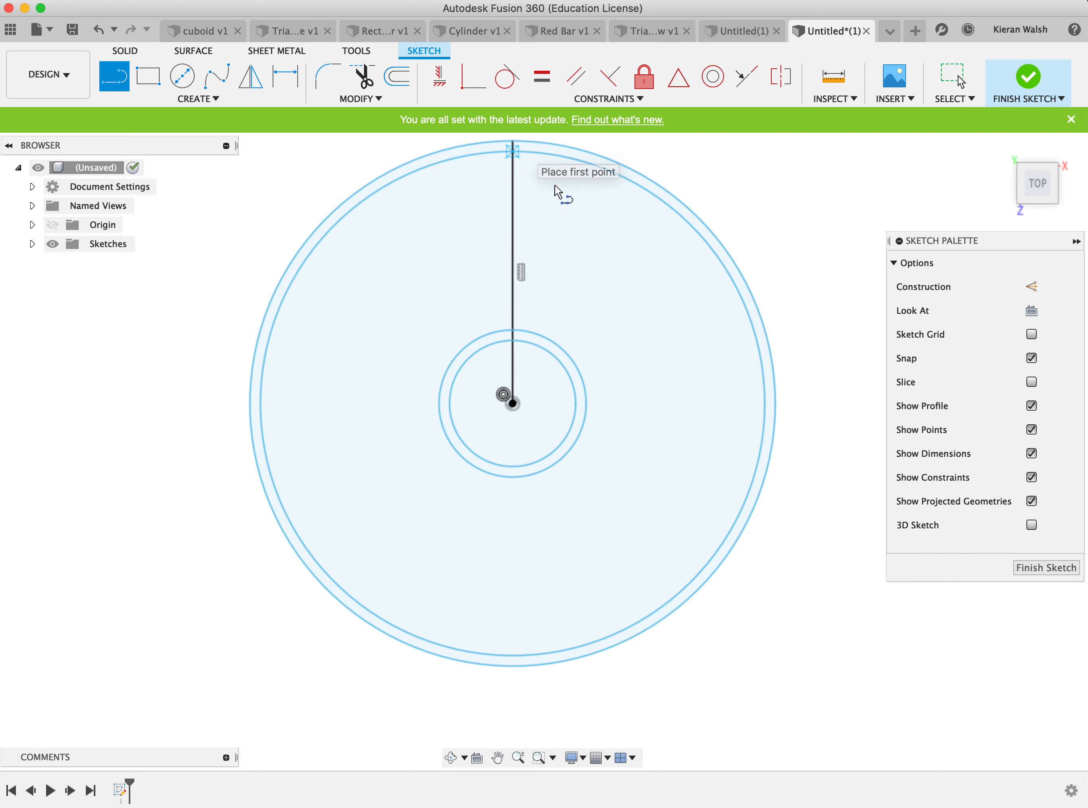
- Offset the vertical line to its left side with an offset position of -0.5 mm
scroll(664, 170, "down", 1)
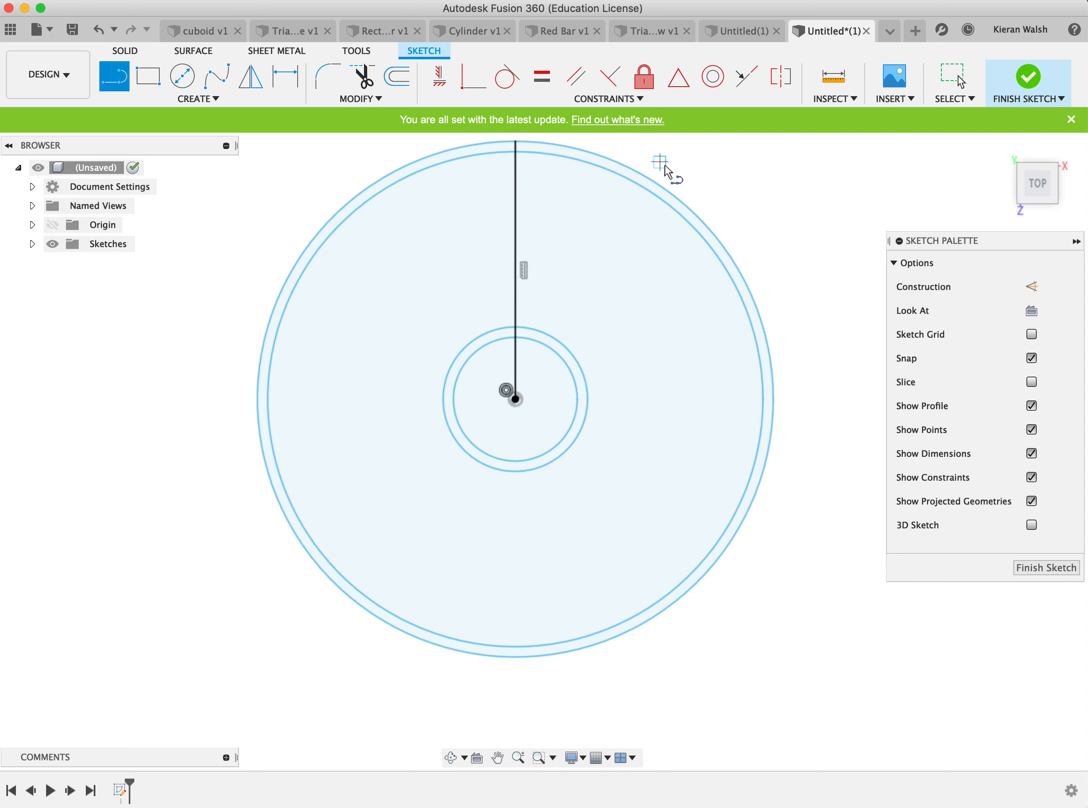
scroll(662, 167, "up", 1)
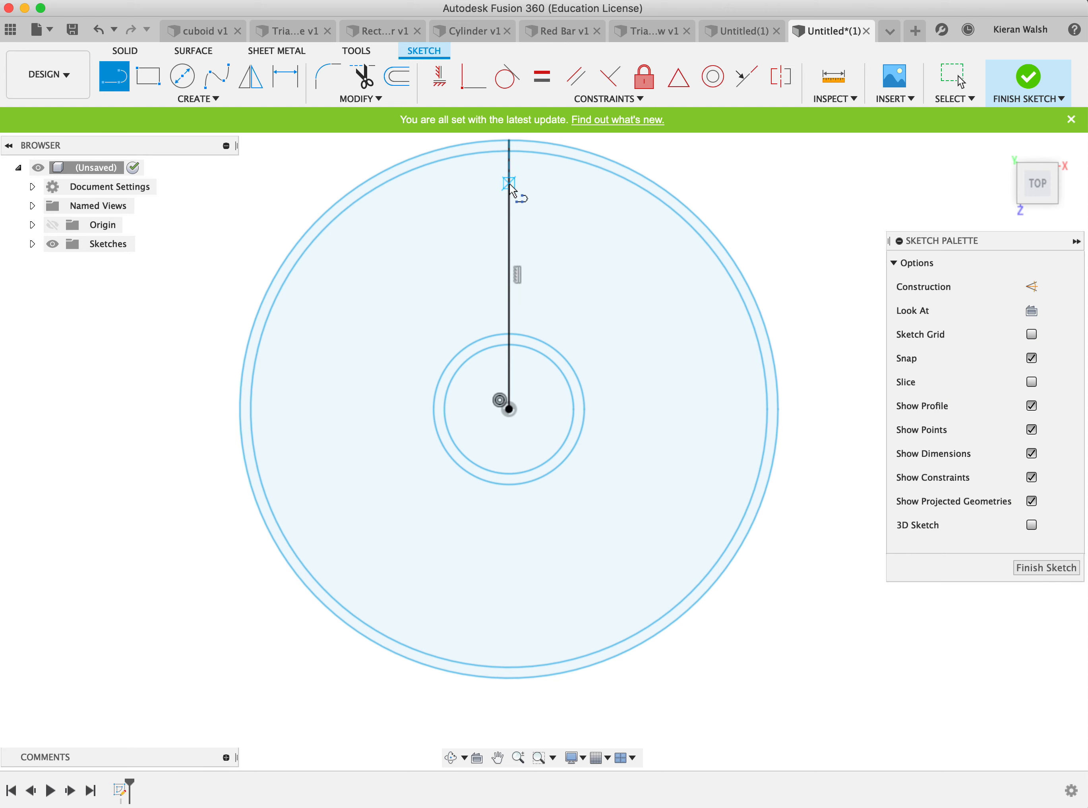
left_click(380, 99)
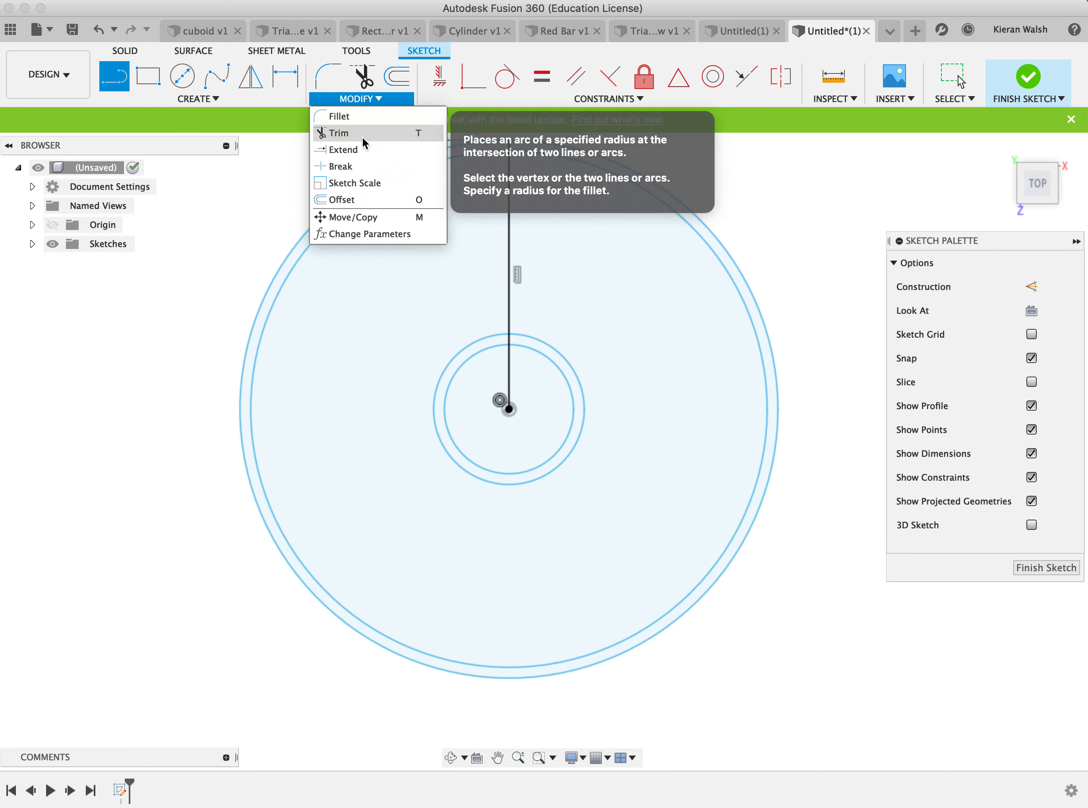
left_click(343, 199)
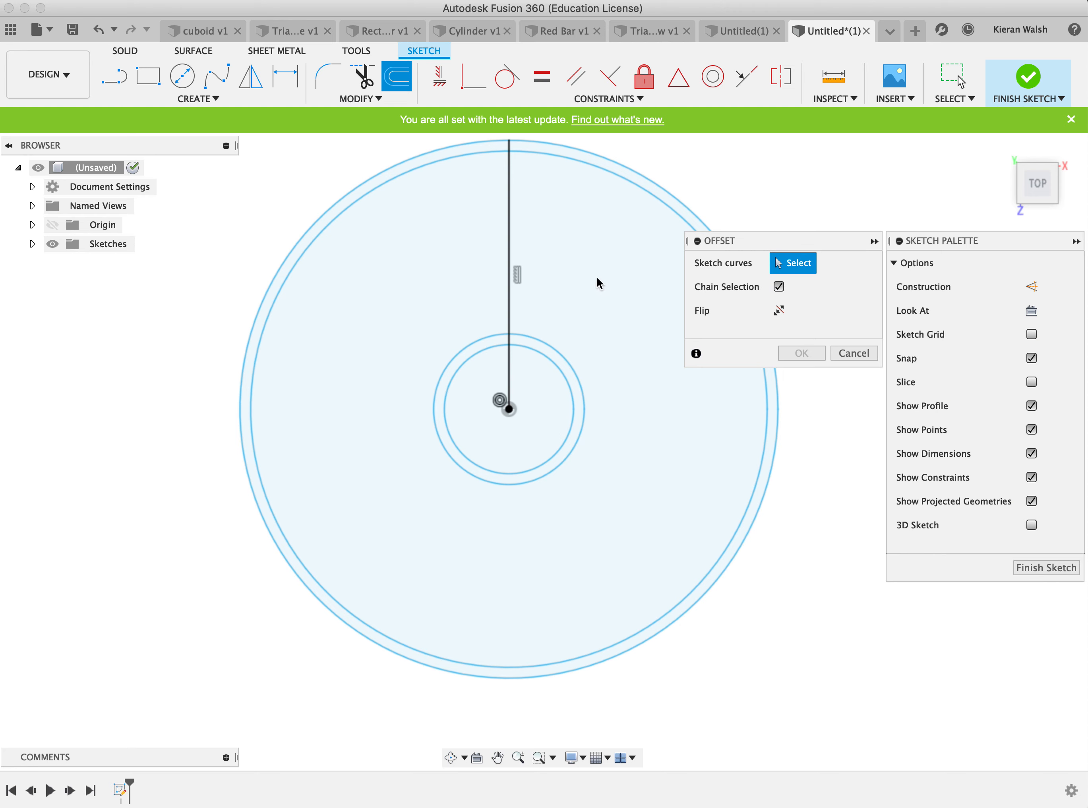
left_click(509, 290)
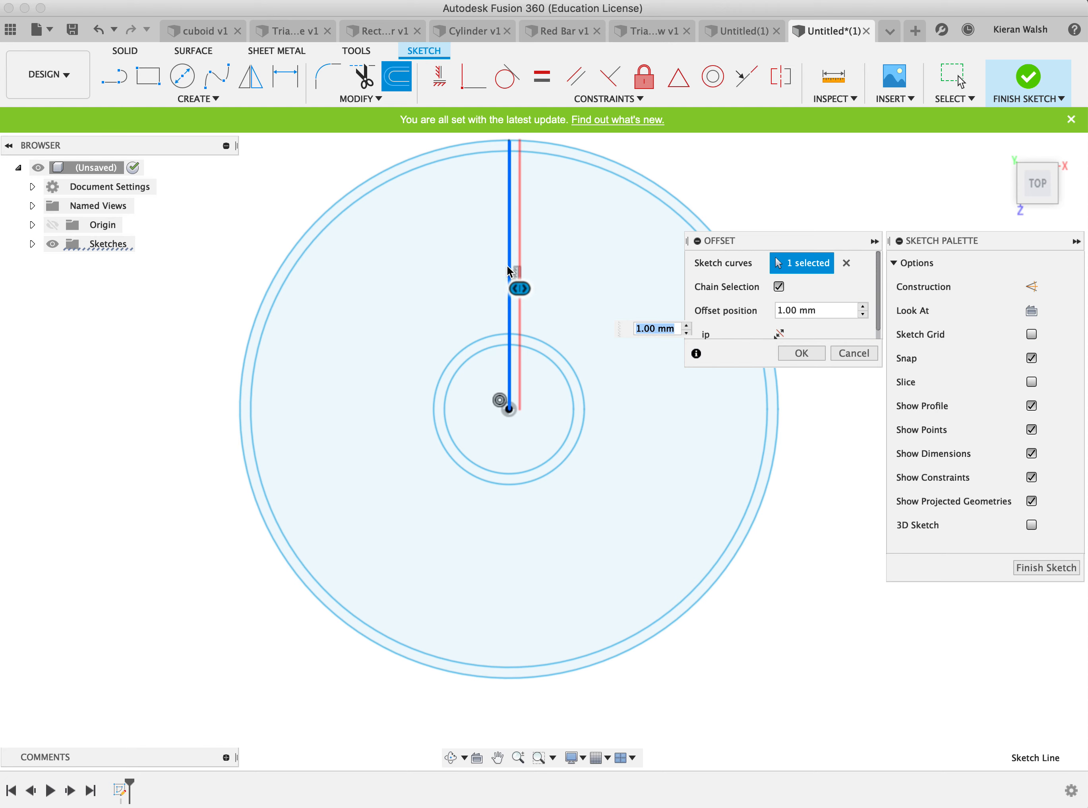
left_click(778, 333)
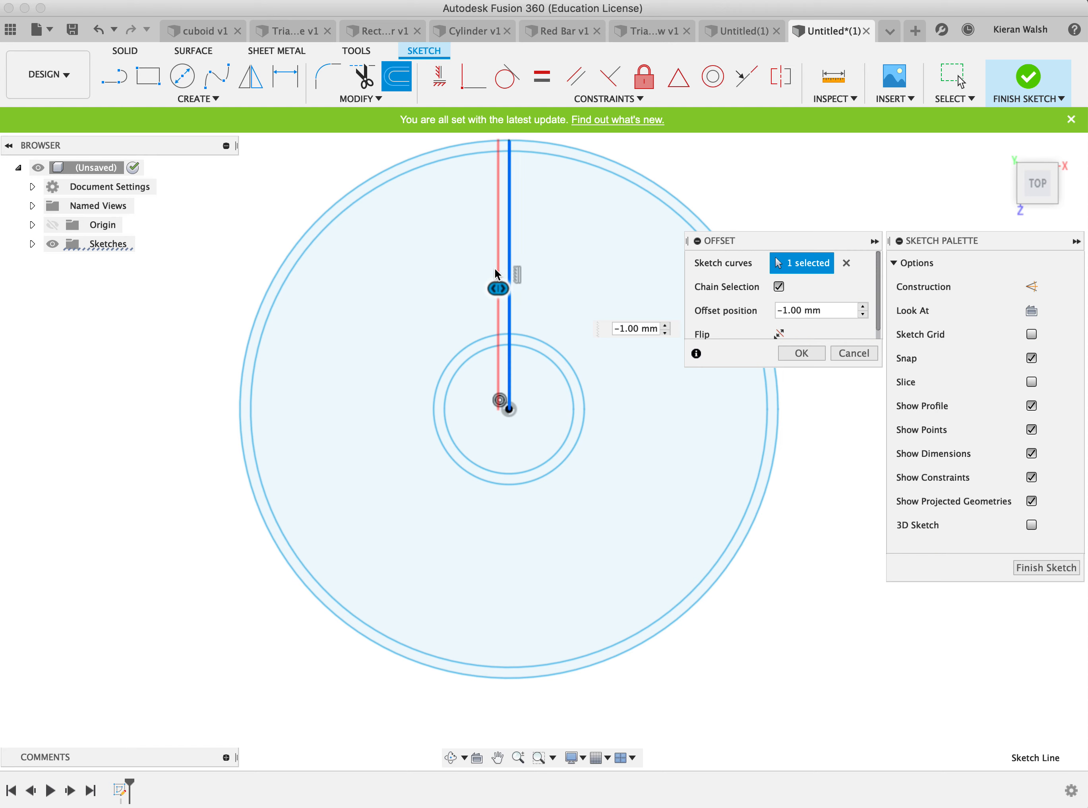
left_click(881, 393)
scroll(749, 330, "down", 1)
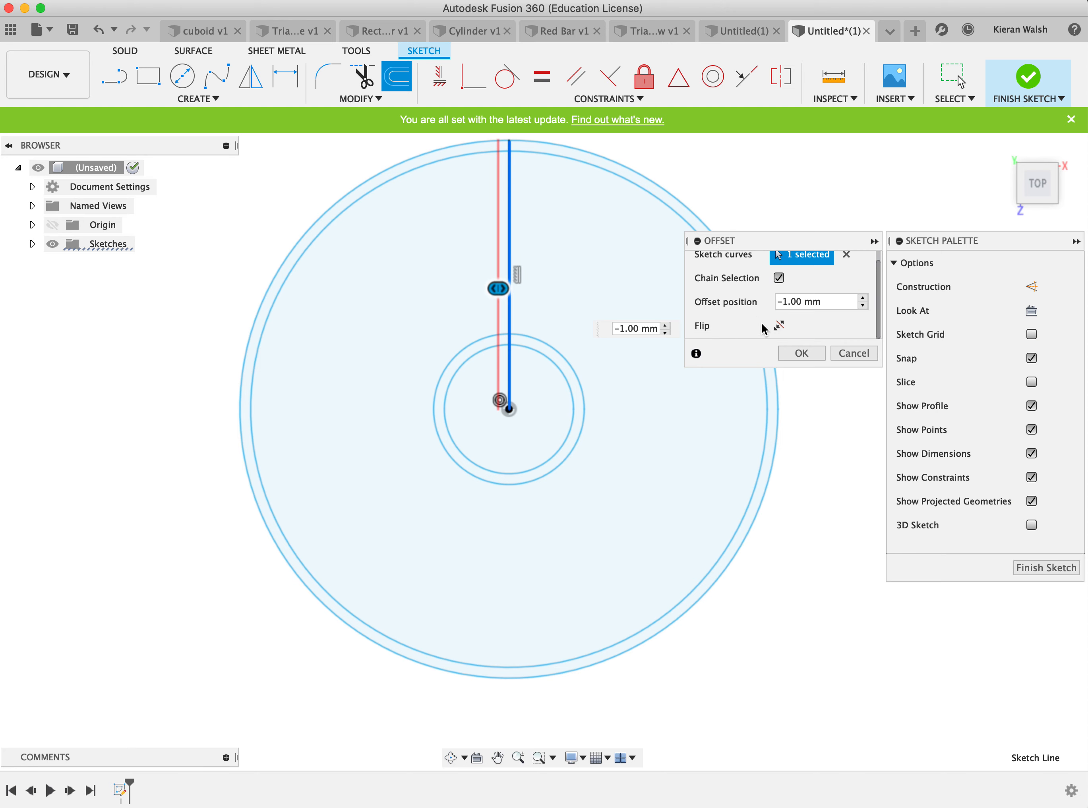
scroll(762, 329, "up", 1)
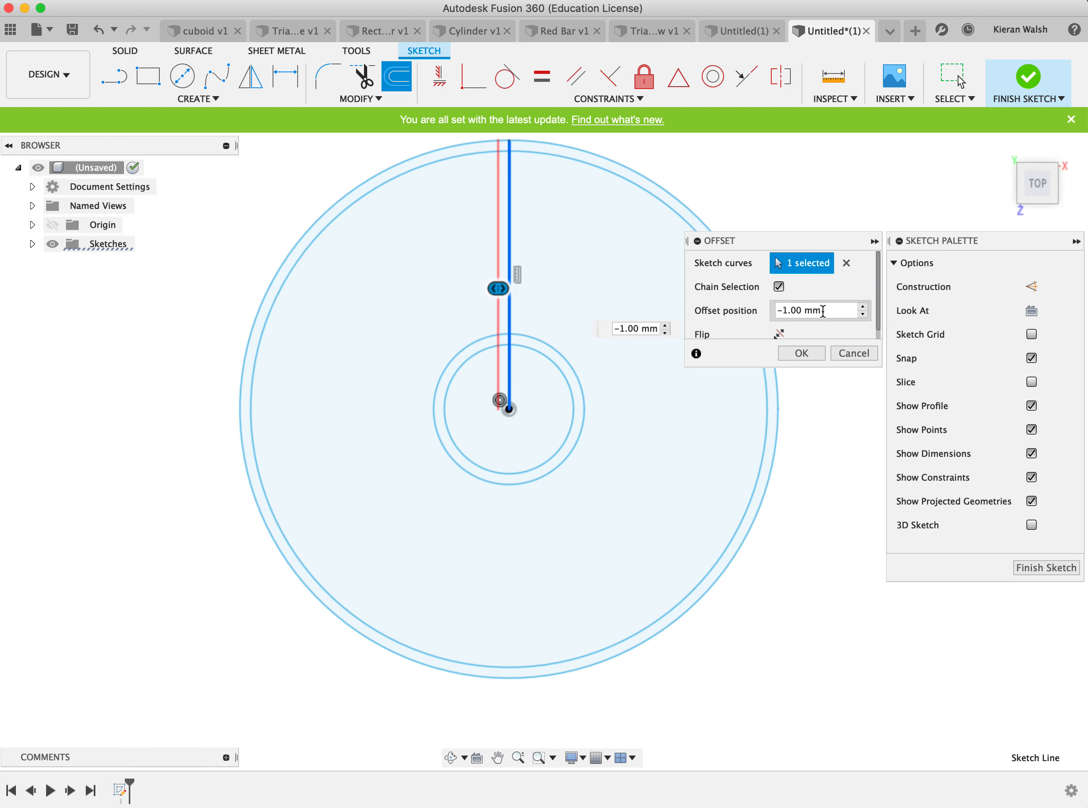
left_click_drag(823, 311, 789, 311)
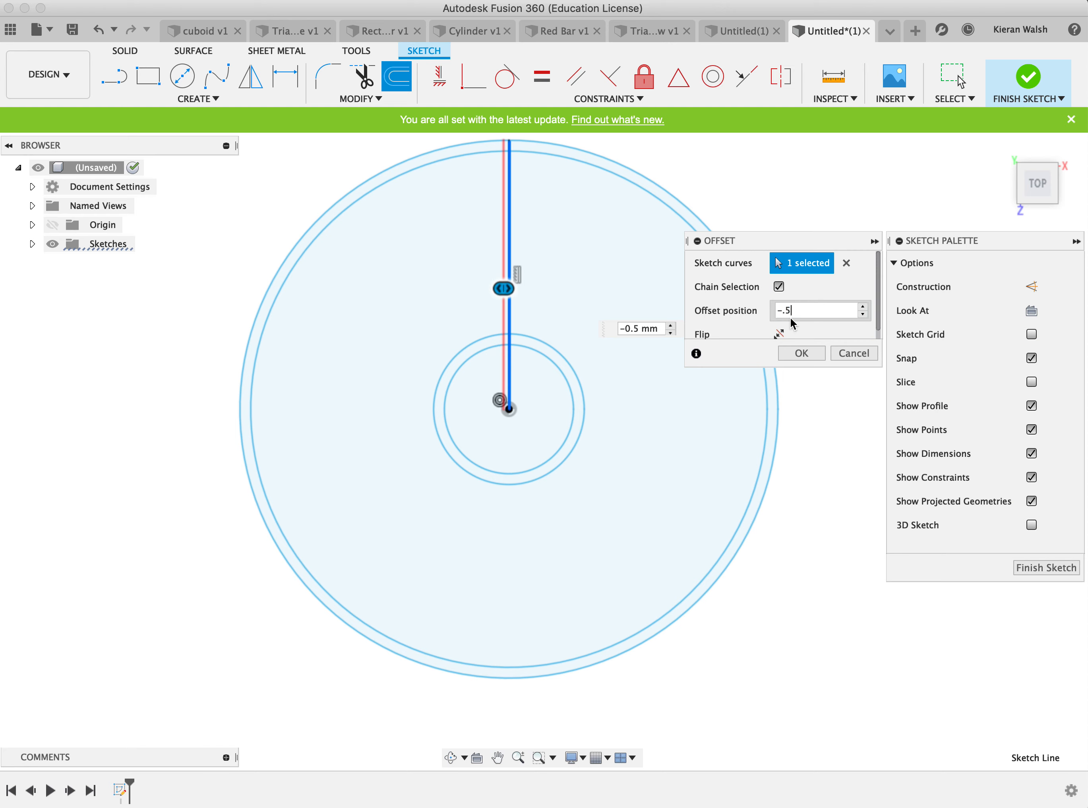
left_click(801, 354)
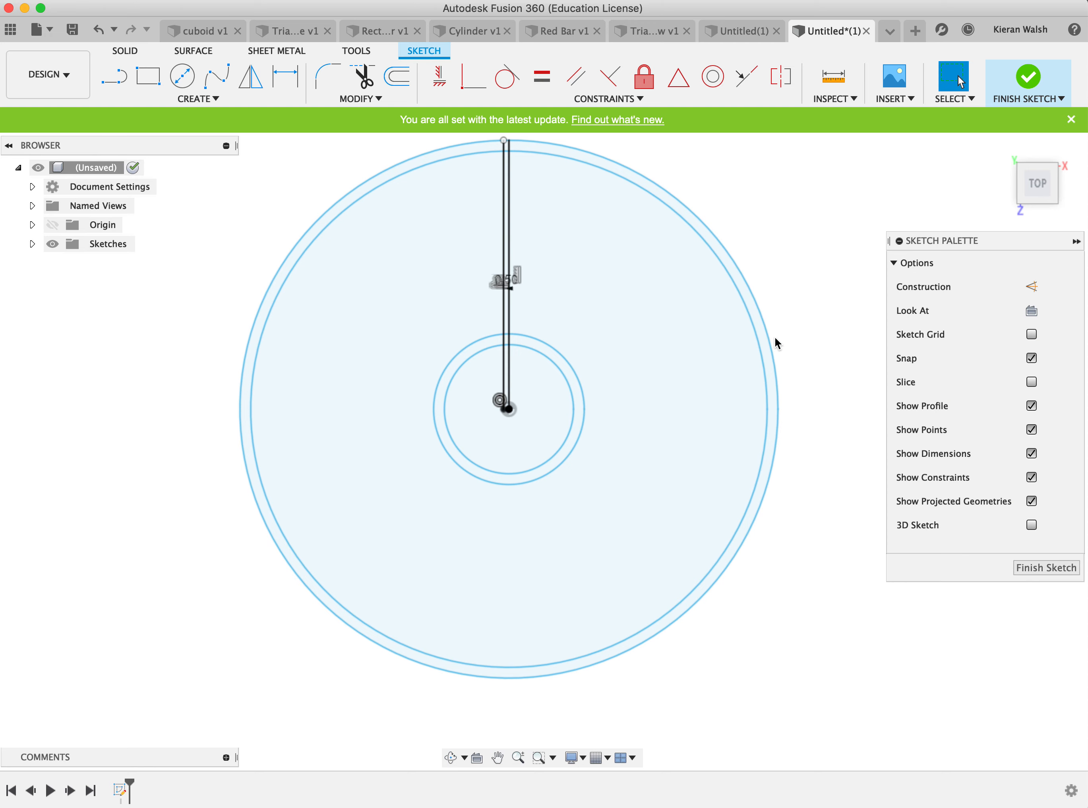
- Offset the central vertical line to its right side with an offset position of 0.5 mm
left_click(396, 76)
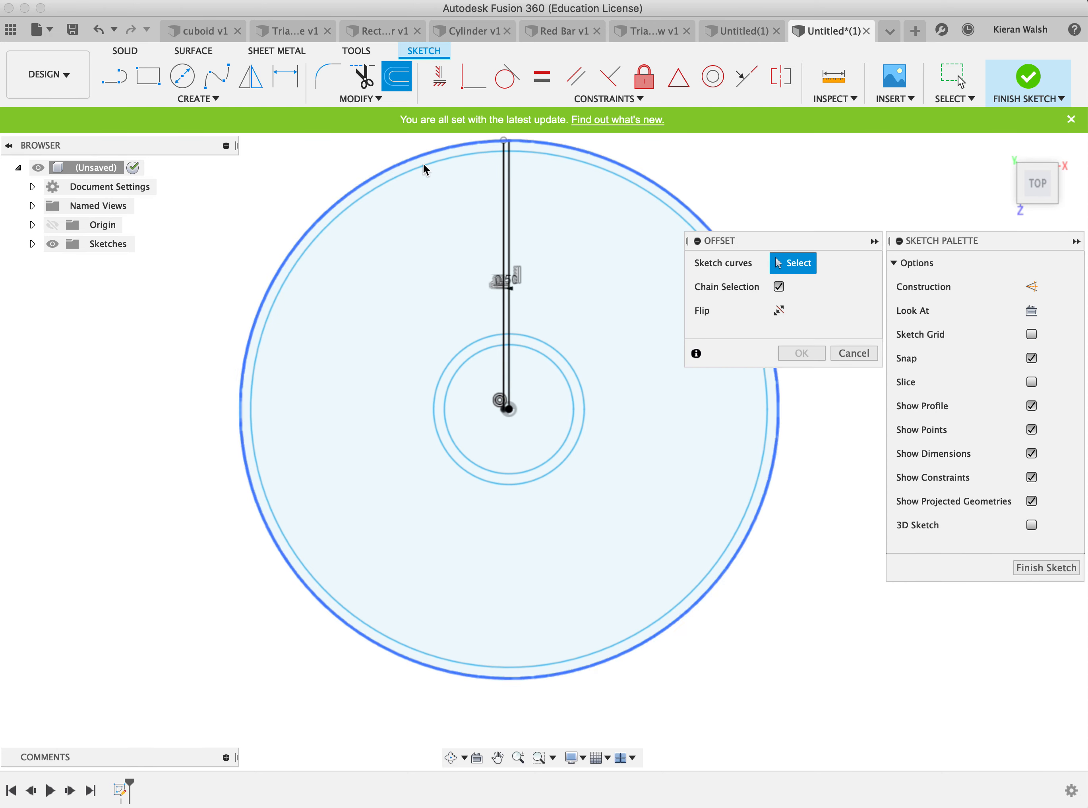
left_click(509, 236)
left_click(778, 305)
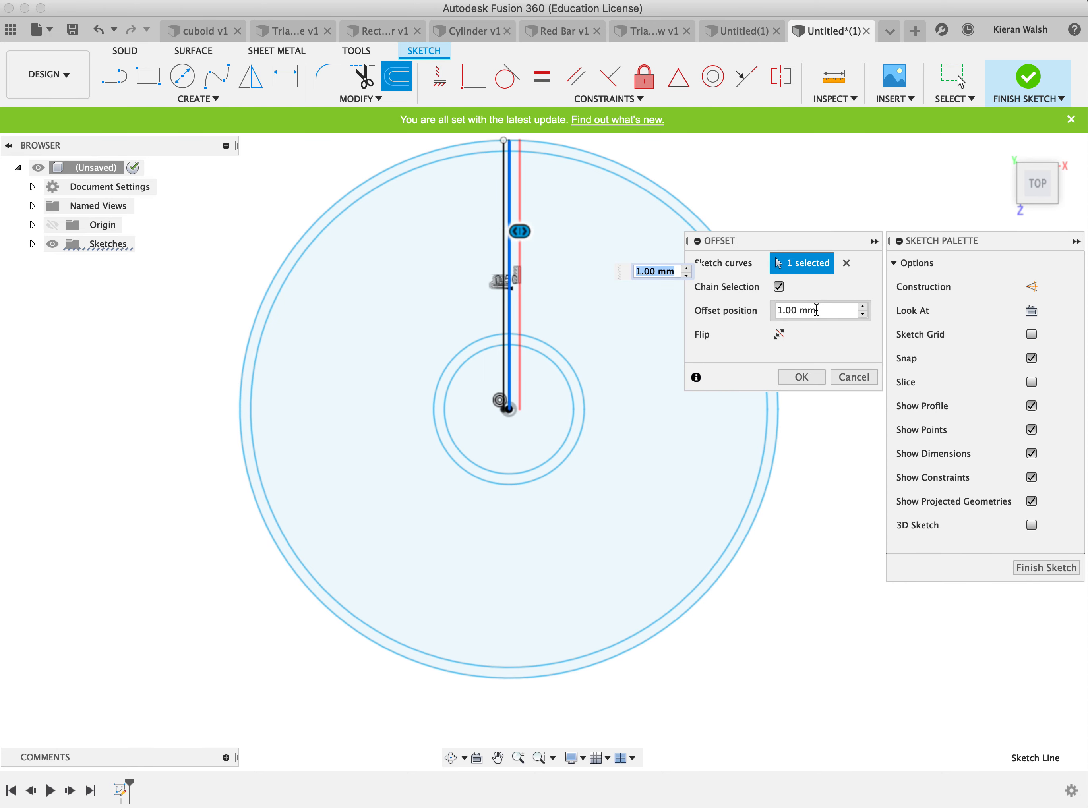
left_click_drag(817, 310, 765, 309)
type(".5")
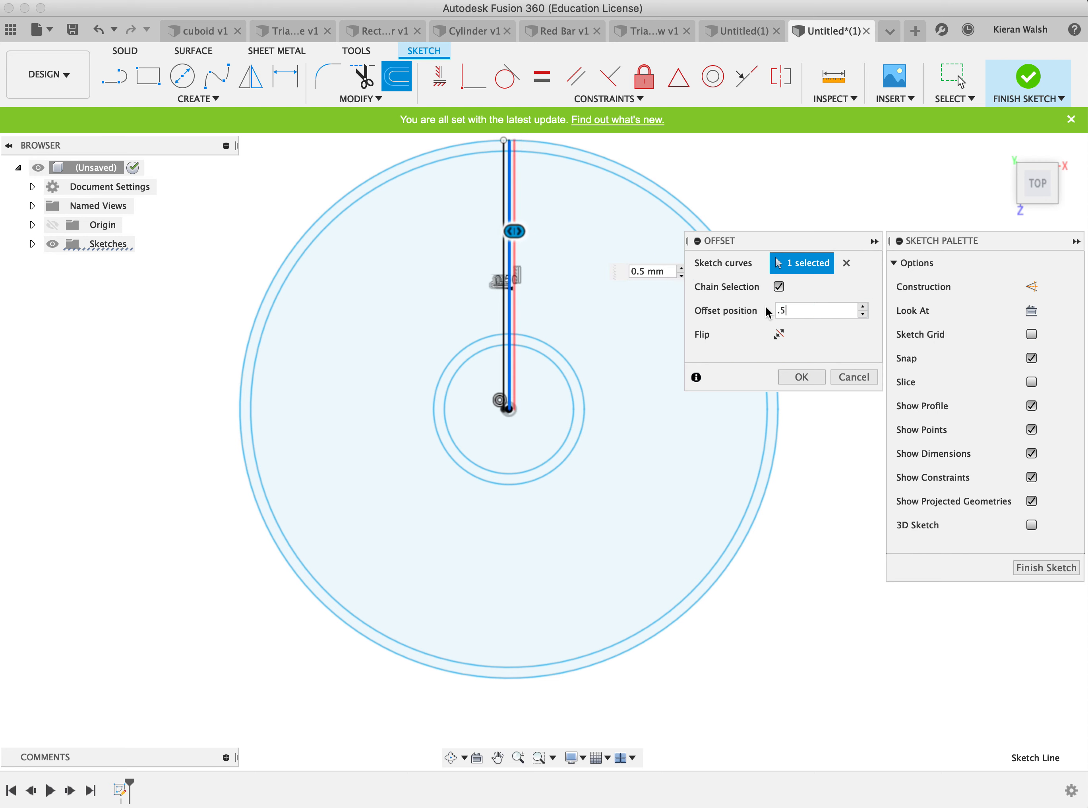
left_click(802, 378)
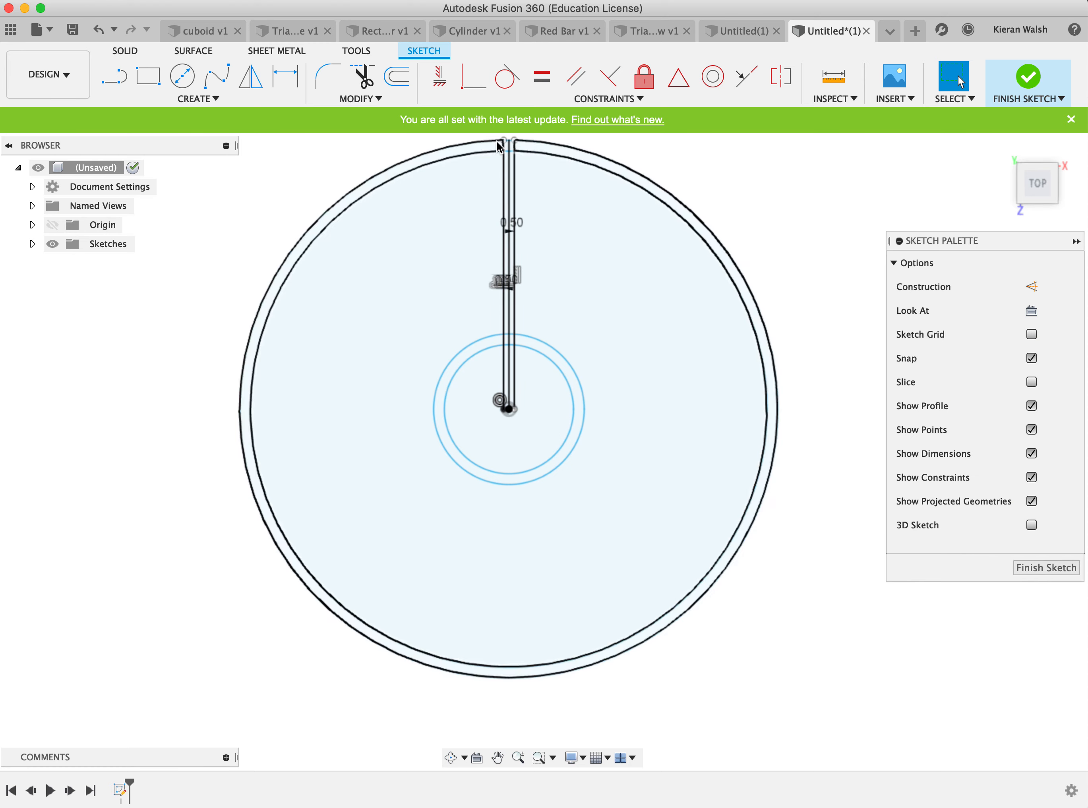
- Trim the parts of all three vertical lines that lie inside the inner hub circle
scroll(515, 203, "up", 3)
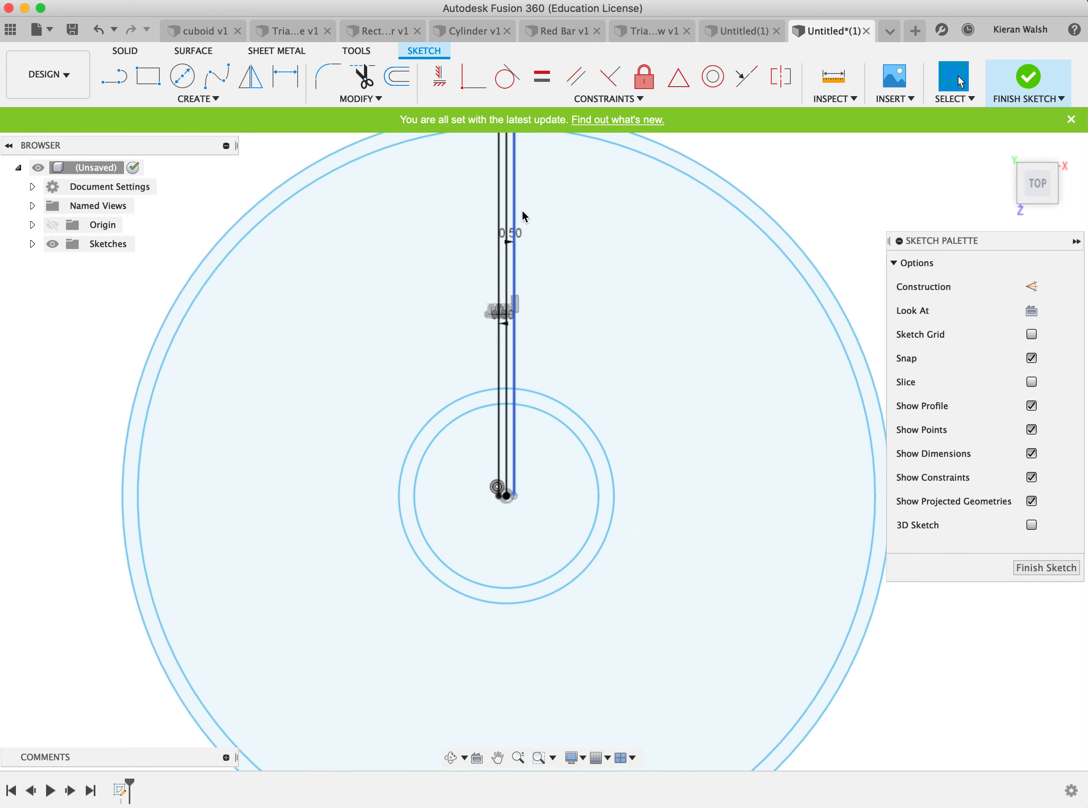
scroll(517, 400, "down", 3)
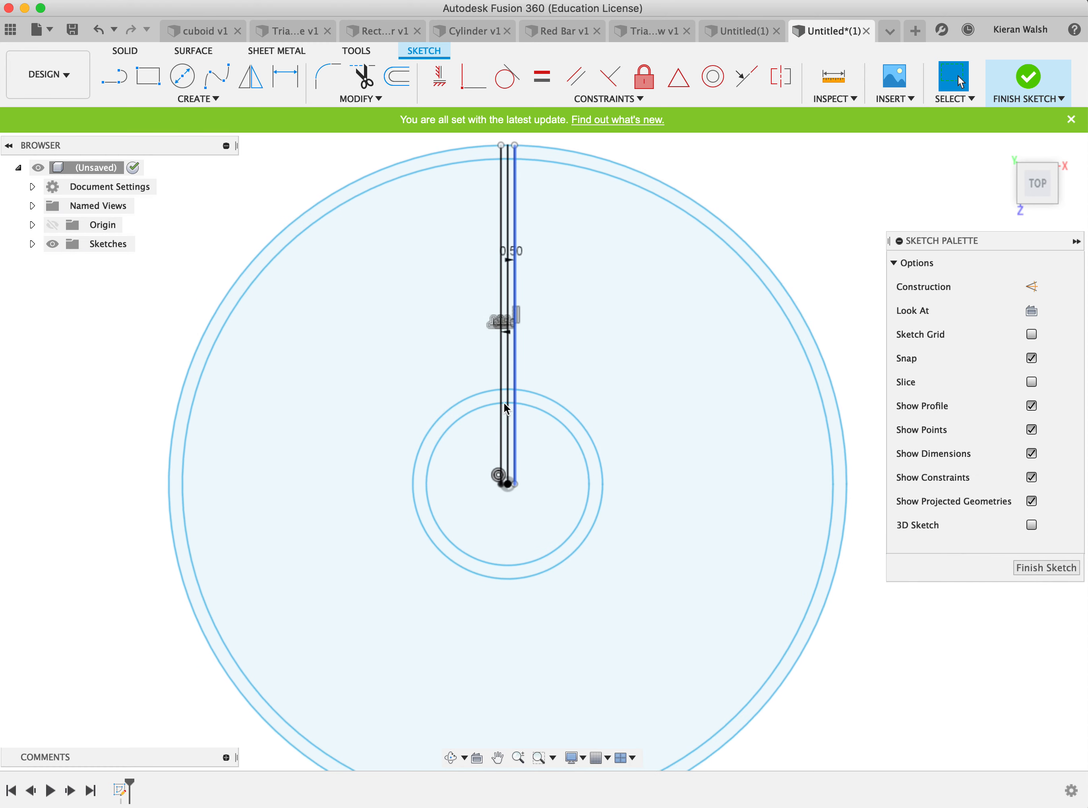
left_click(377, 99)
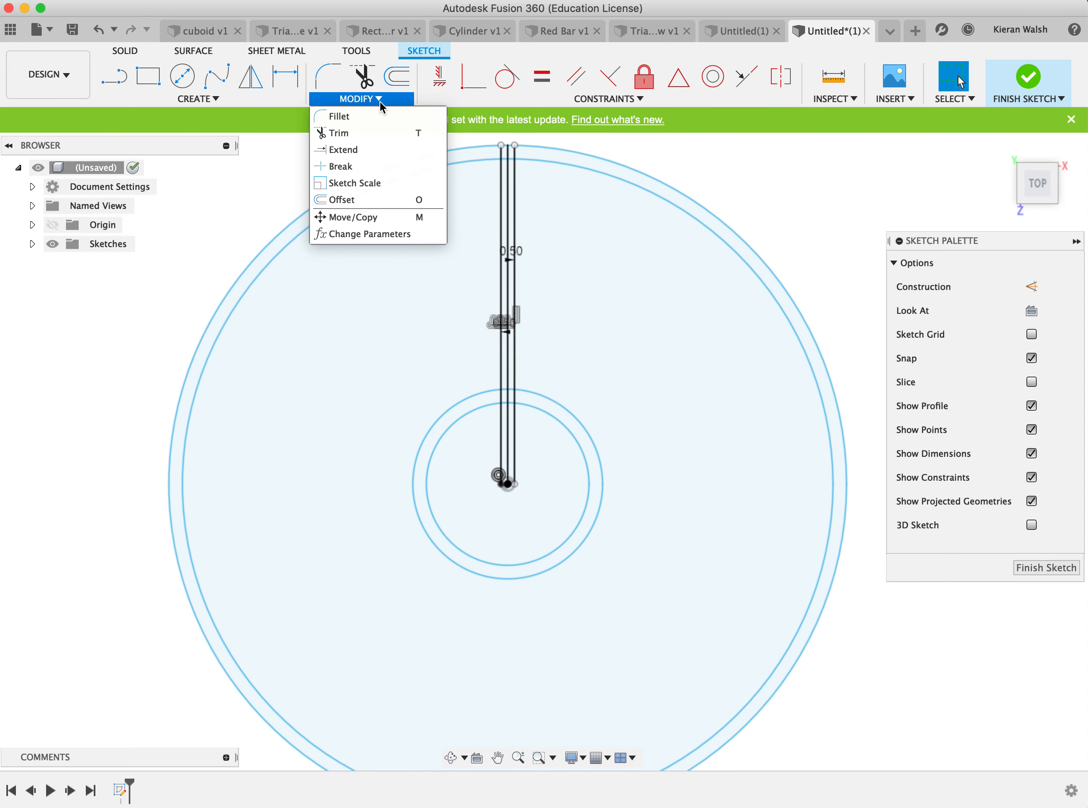
left_click(411, 132)
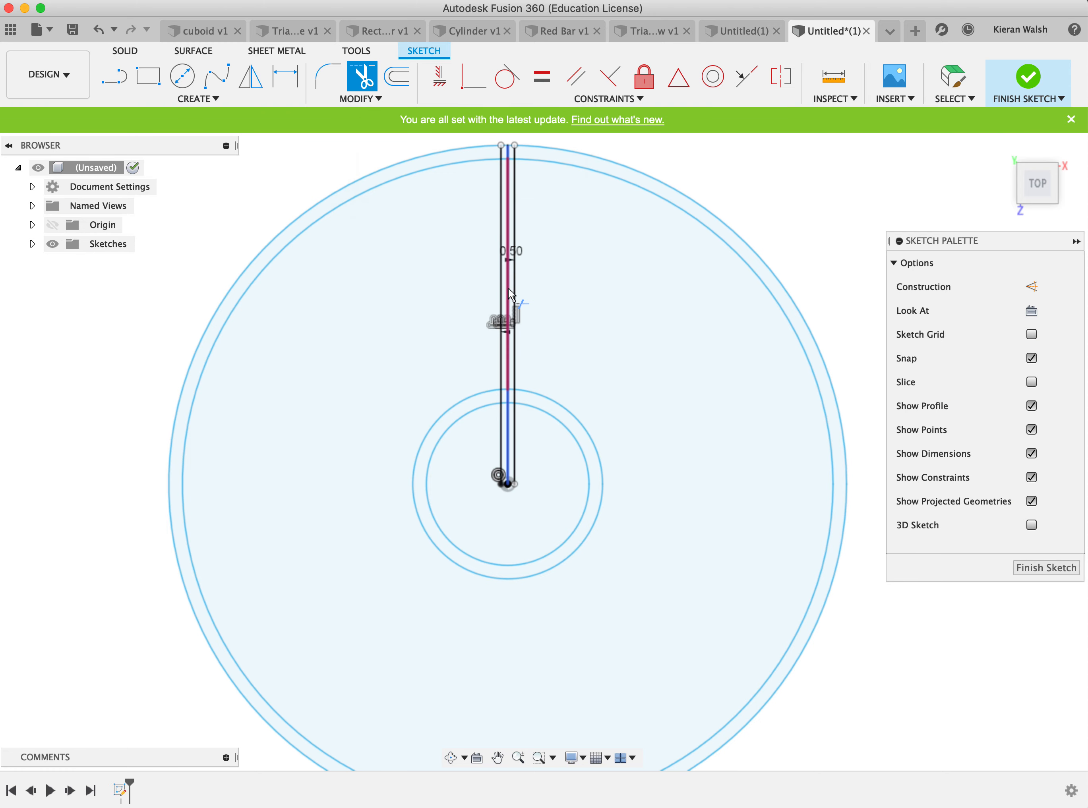
left_click(501, 442)
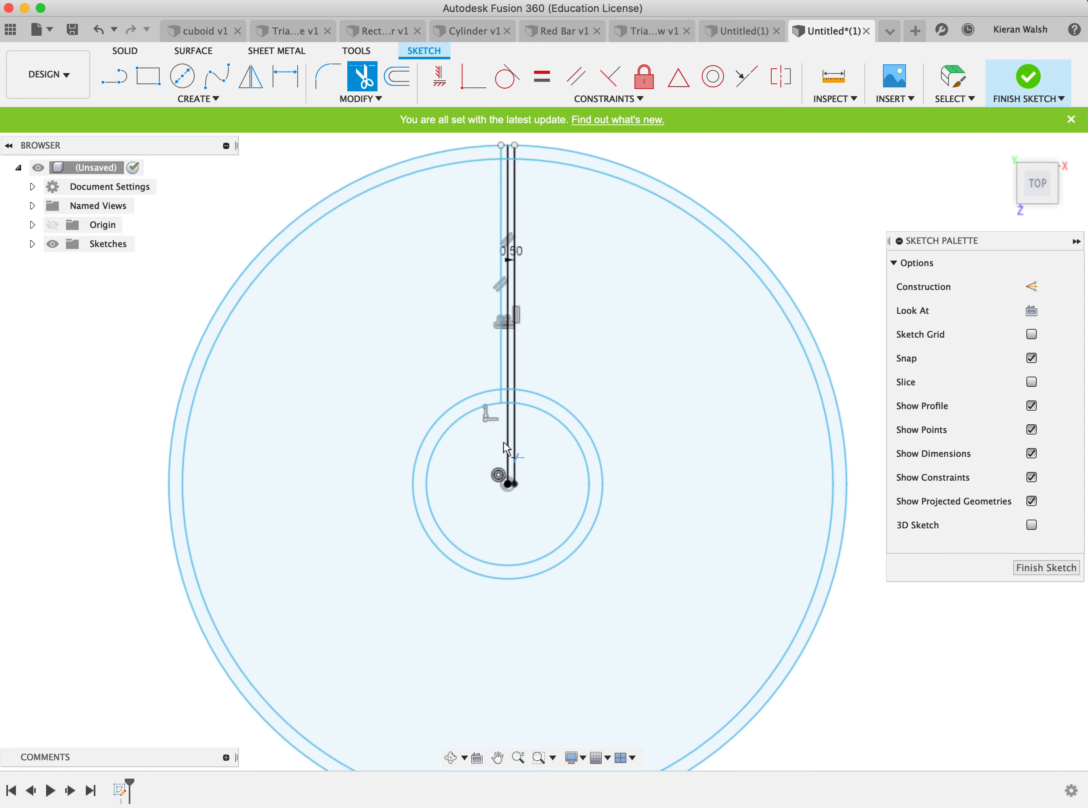
left_click(507, 441)
left_click(514, 435)
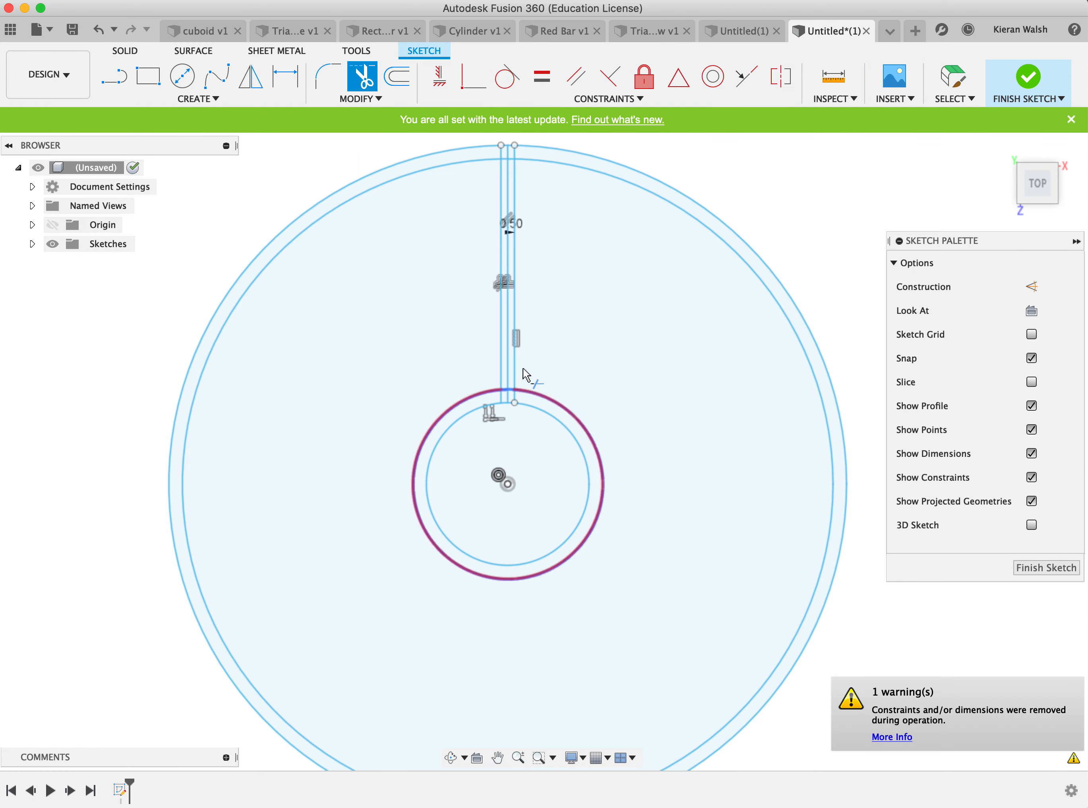
- Trim away the rest of the central line and the ends of both spoke lines between the two rim circles
scroll(497, 175, "up", 4)
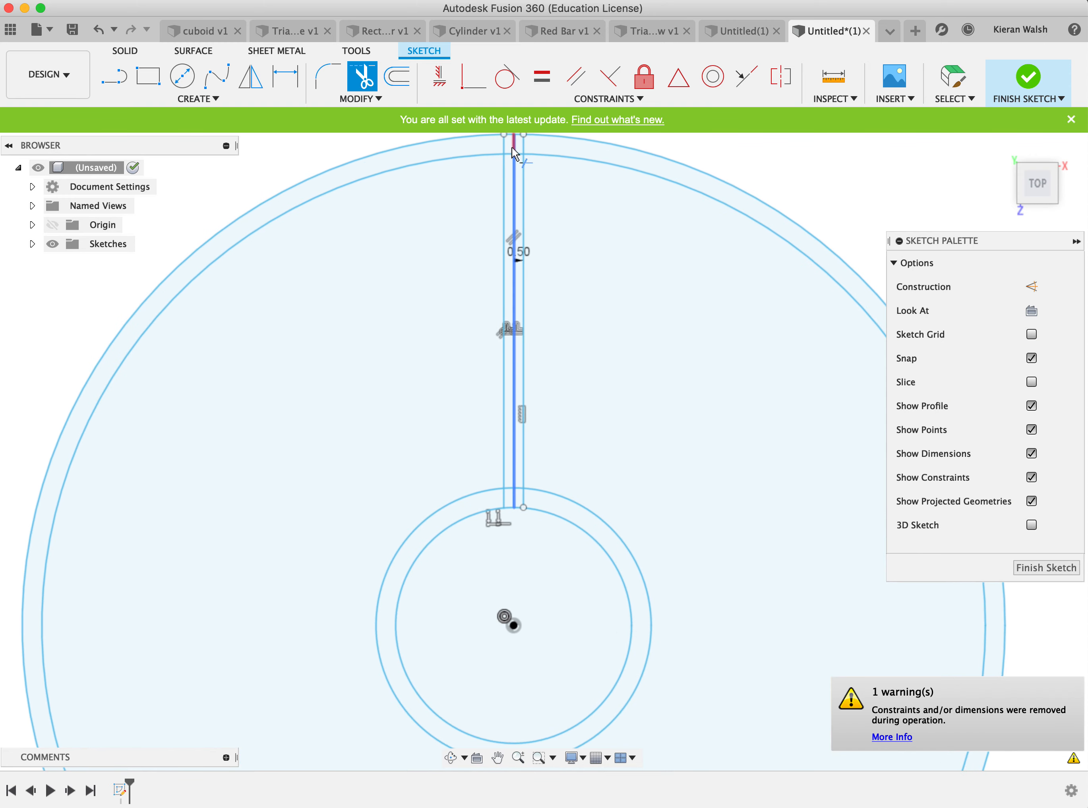
left_click(513, 204)
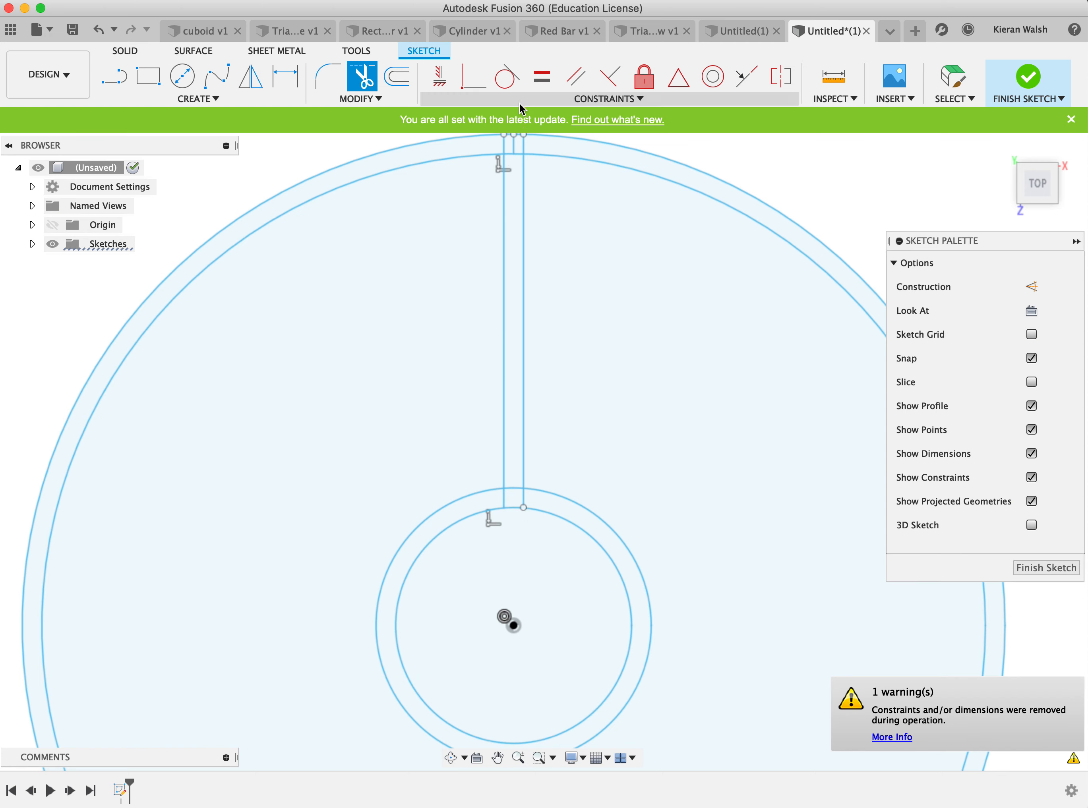
left_click(514, 143)
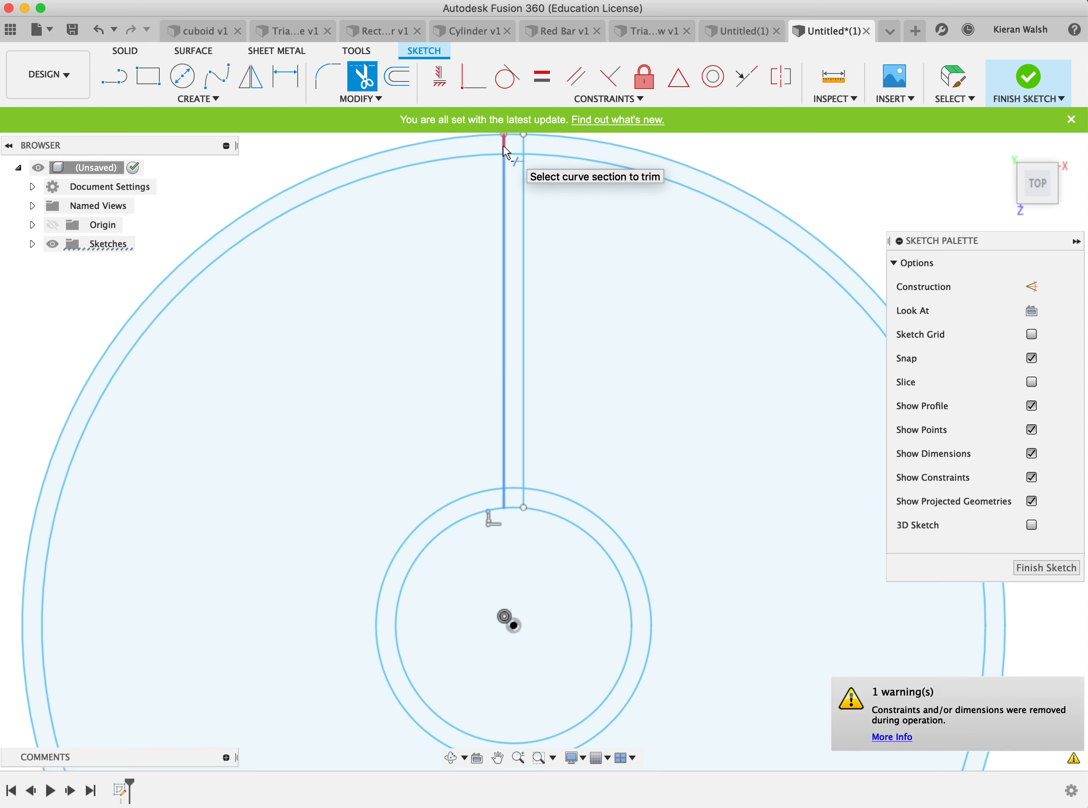
left_click(506, 150)
left_click(525, 145)
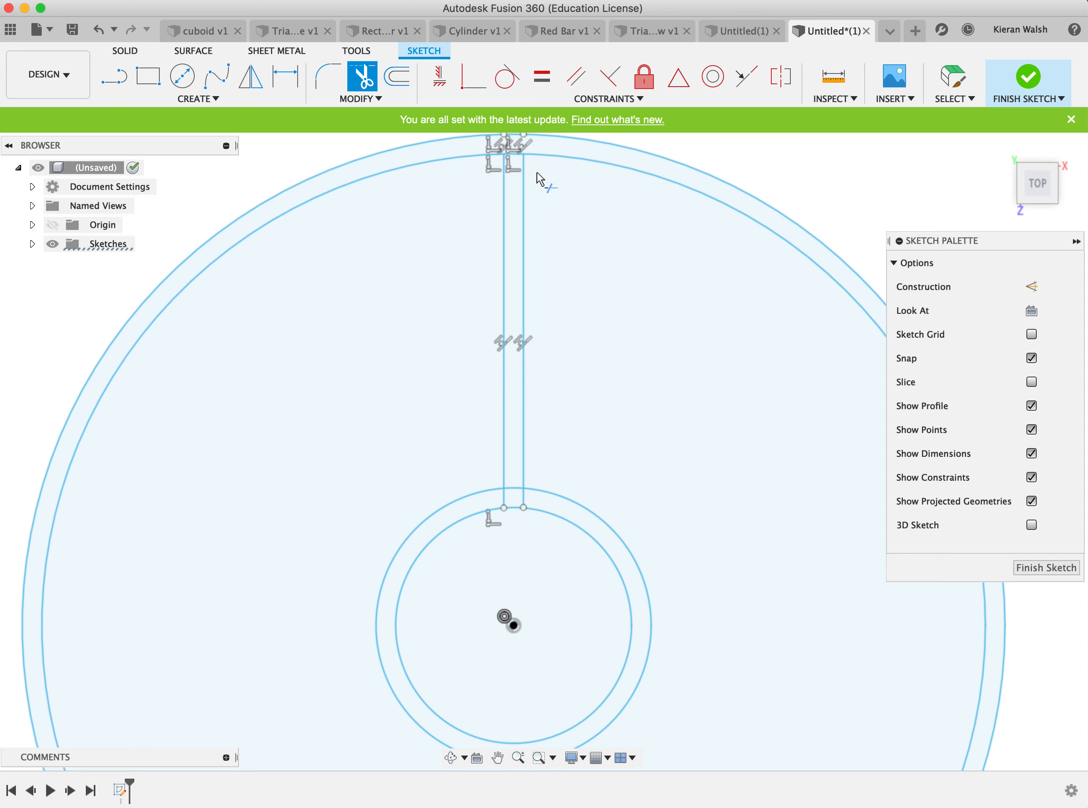
- Examine where the two spoke lines meet the inner rim circle
scroll(544, 174, "up", 2)
scroll(544, 176, "down", 8)
scroll(538, 150, "up", 10)
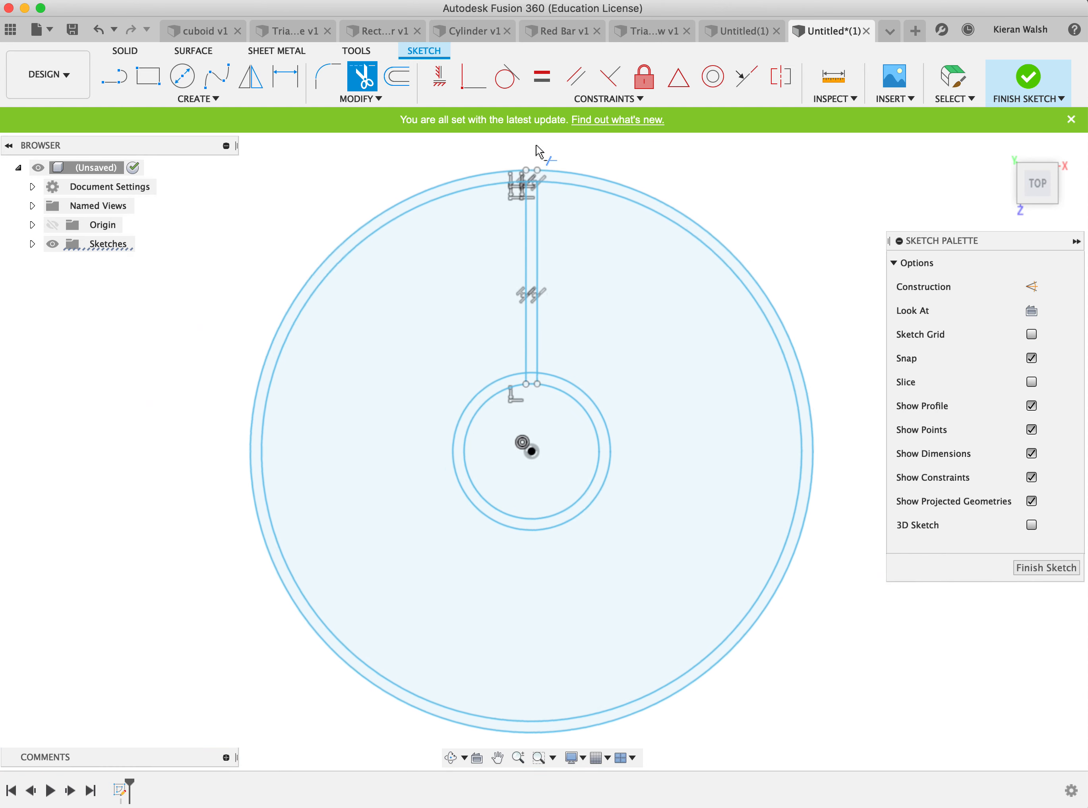
scroll(536, 150, "up", 2)
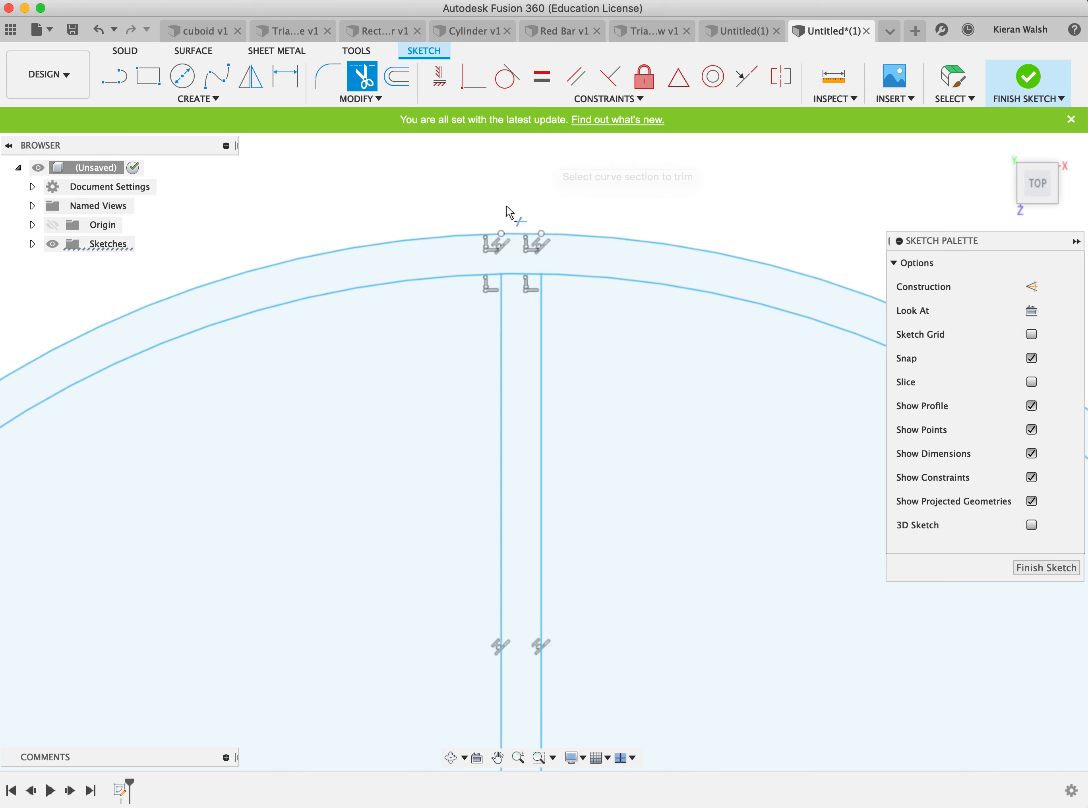
left_click(503, 273)
scroll(526, 319, "up", 5)
scroll(526, 318, "down", 3)
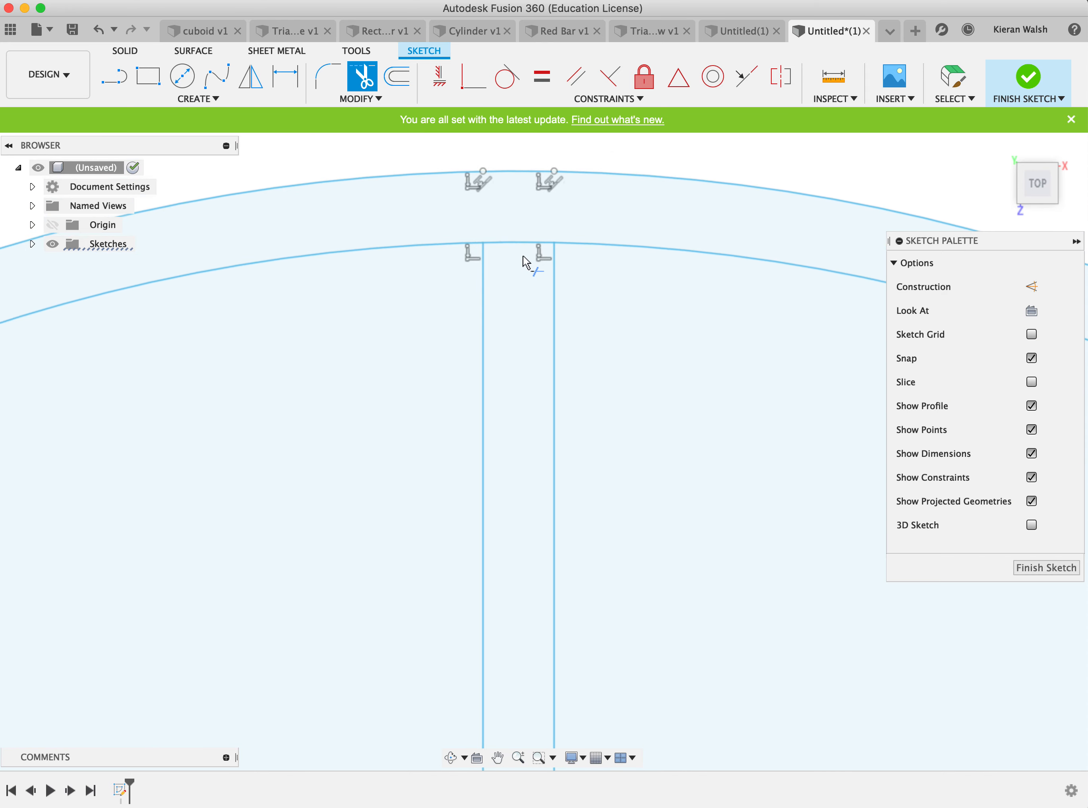
scroll(524, 265, "down", 10)
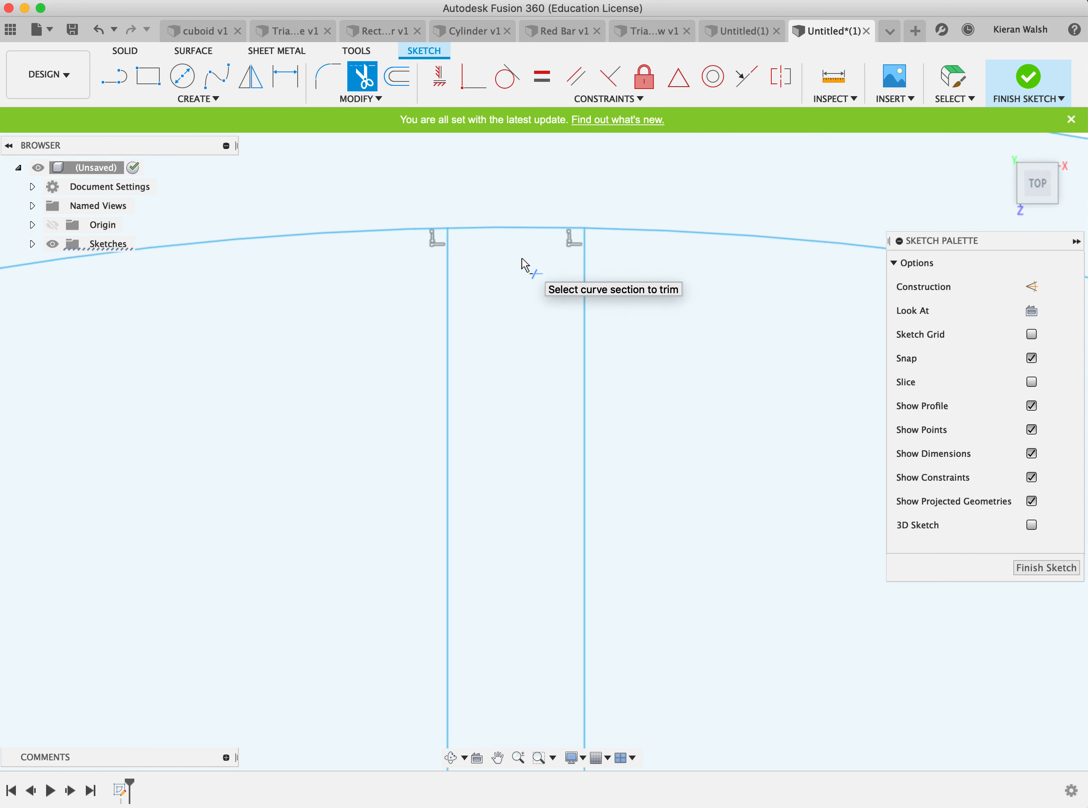
scroll(545, 334, "up", 3)
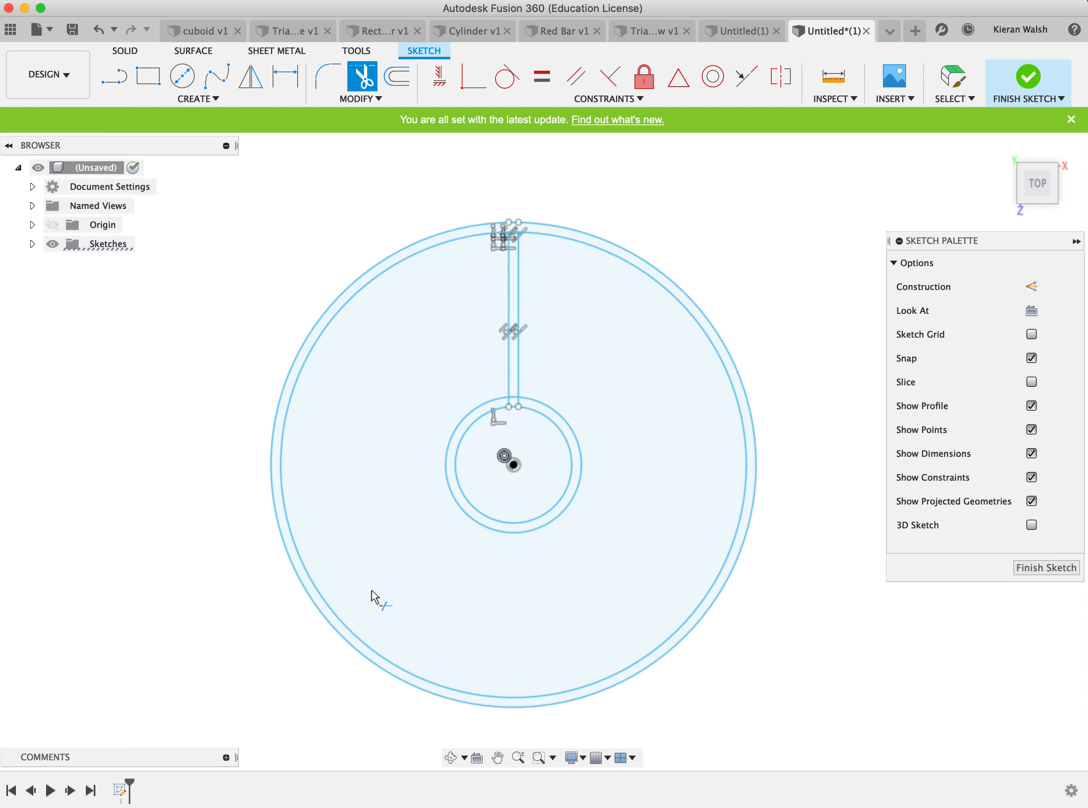
- Create a full circular pattern of the two spoke lines around the origin with a quantity of 5
left_click(216, 100)
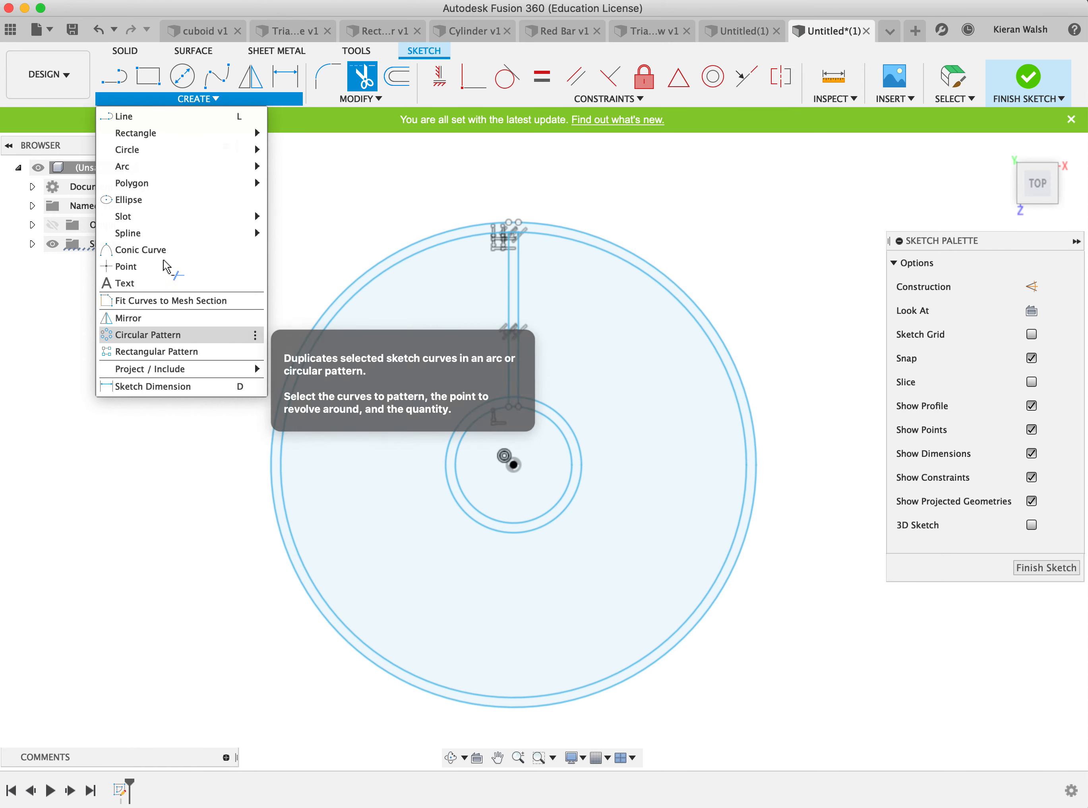
left_click(158, 336)
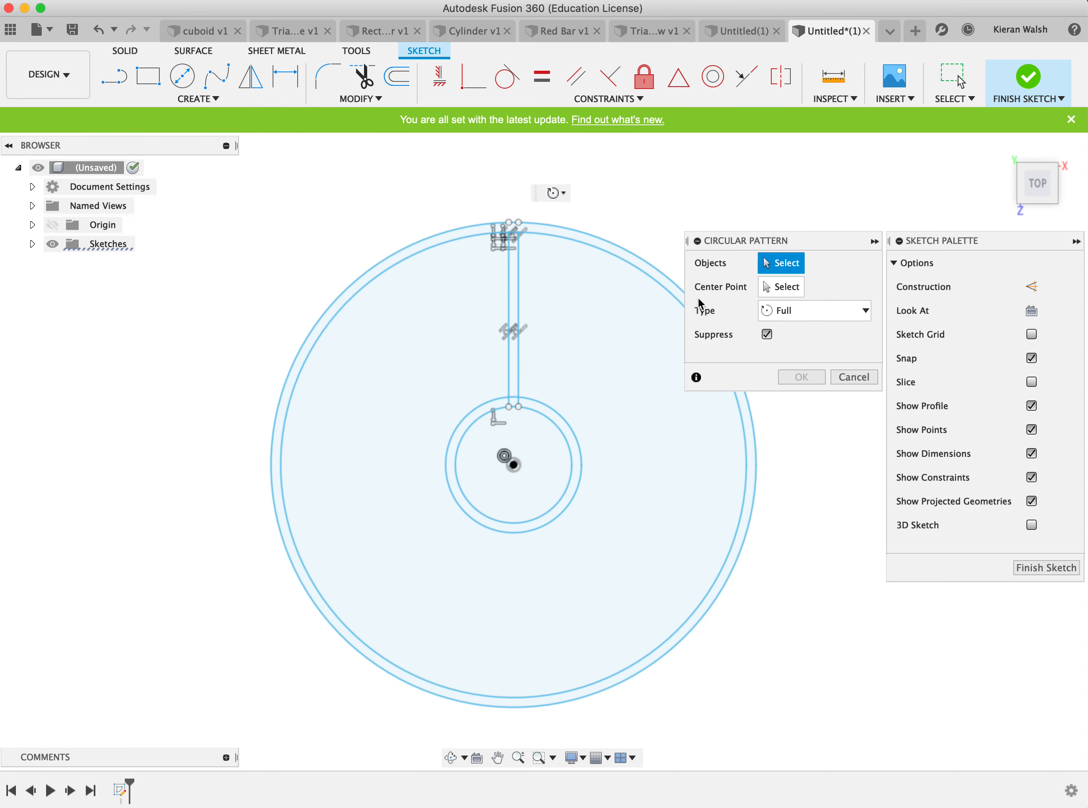
left_click(519, 361)
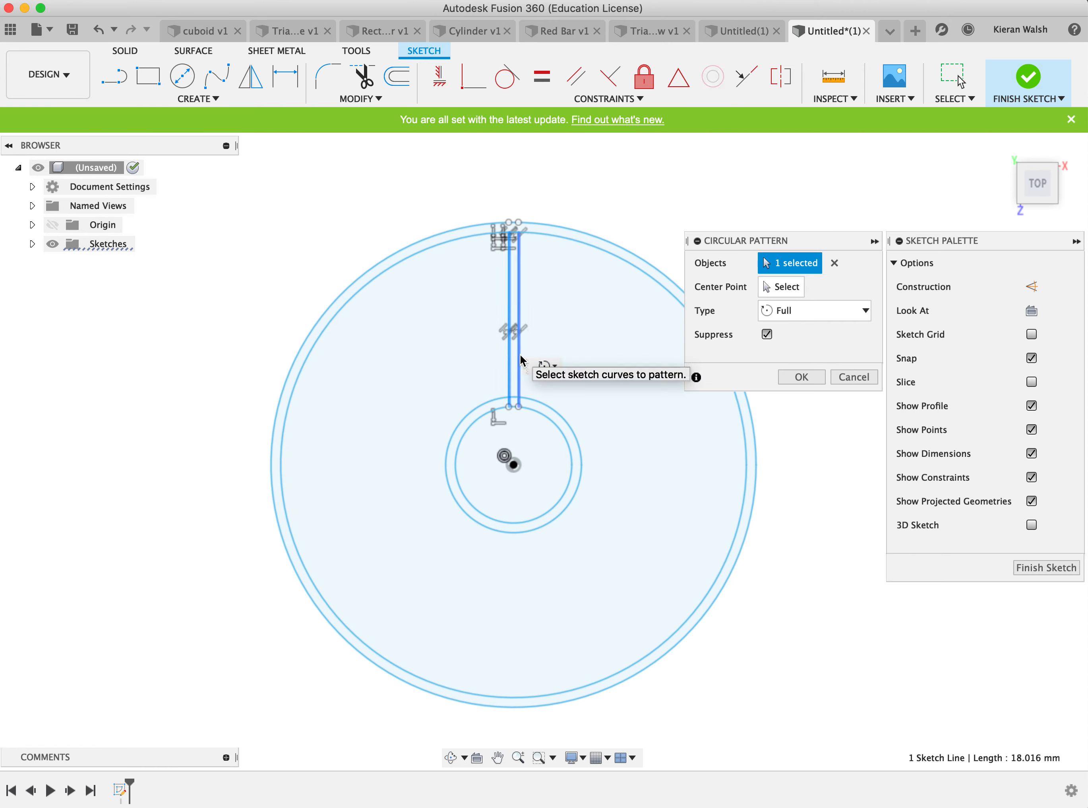
left_click(509, 359)
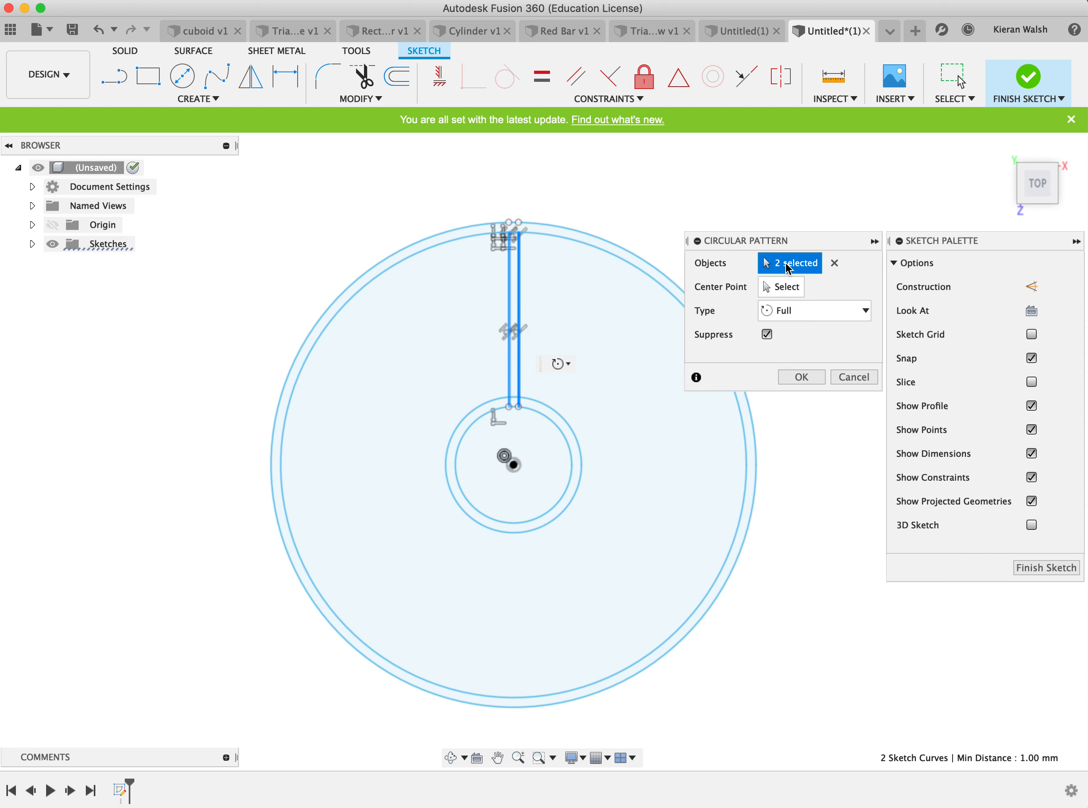
left_click(782, 290)
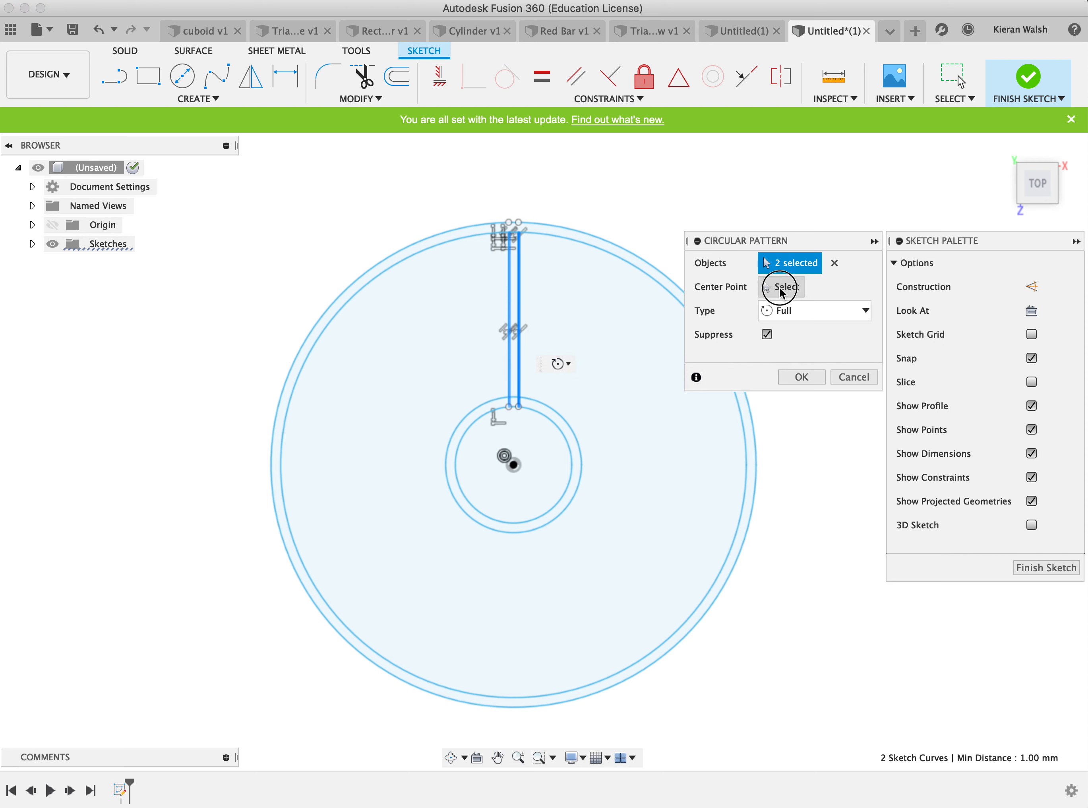
left_click(514, 465)
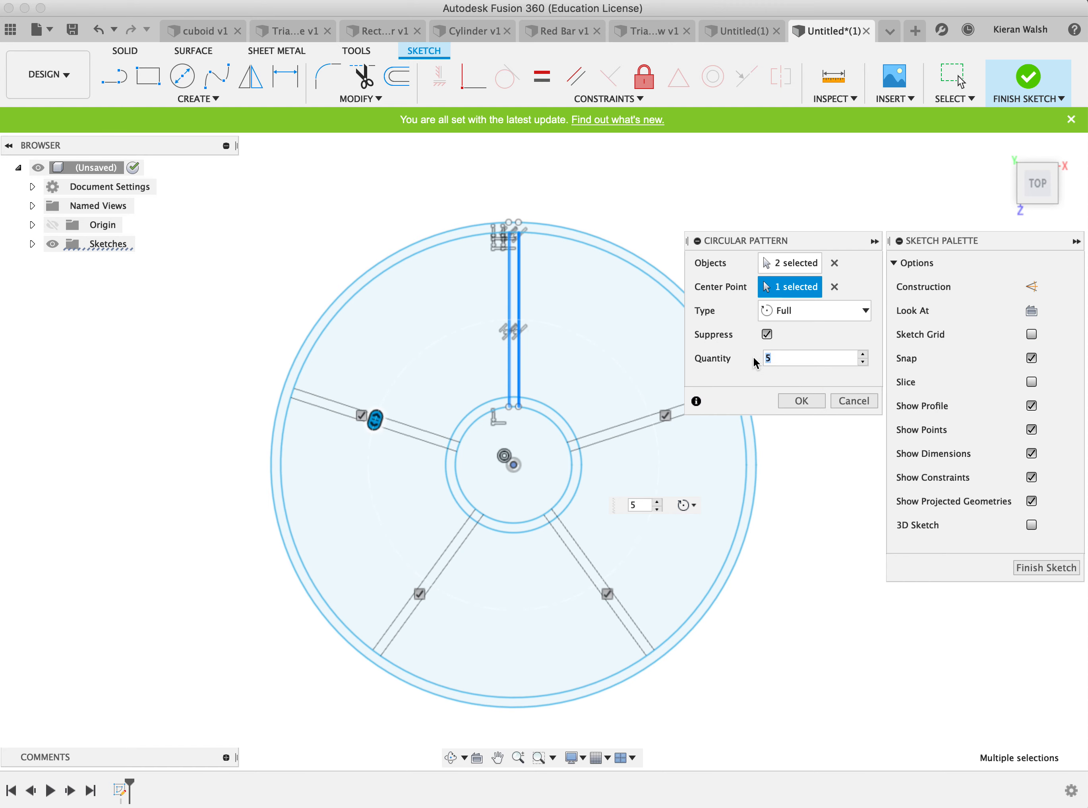
type("0")
left_click(801, 402)
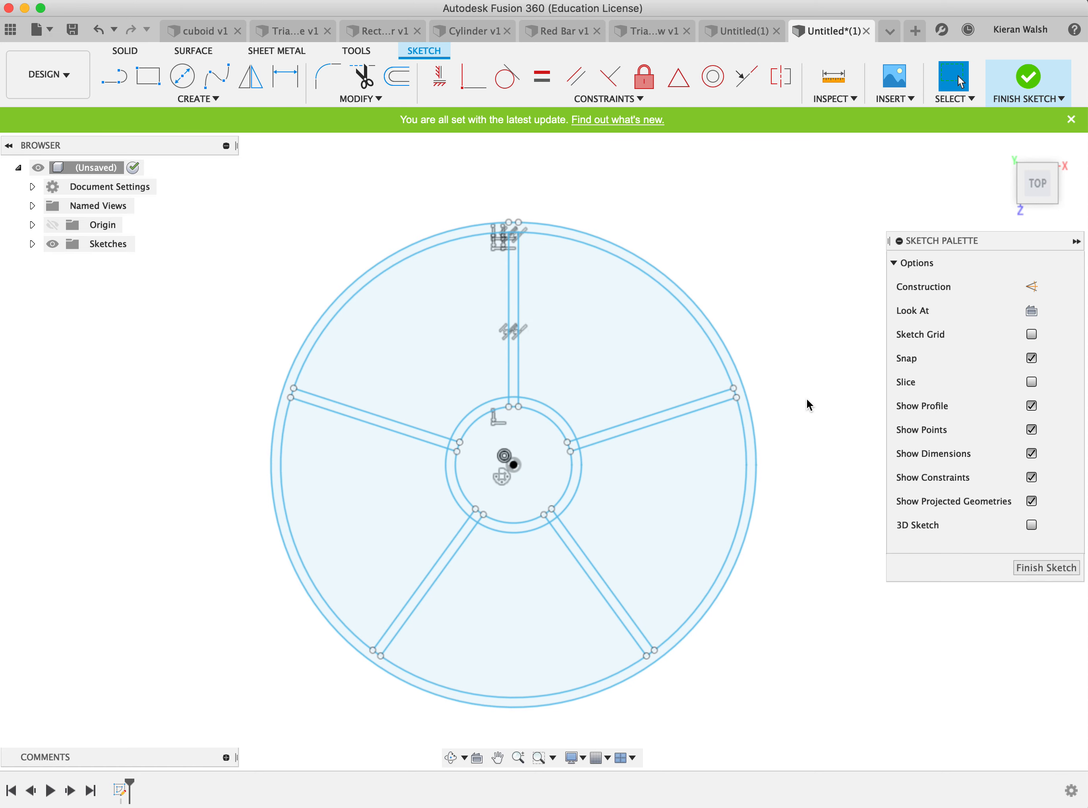
- Trim the vertical spoke's line ends inside the hub ring and the outer hub arc between them
scroll(533, 410, "up", 2)
scroll(535, 411, "up", 1)
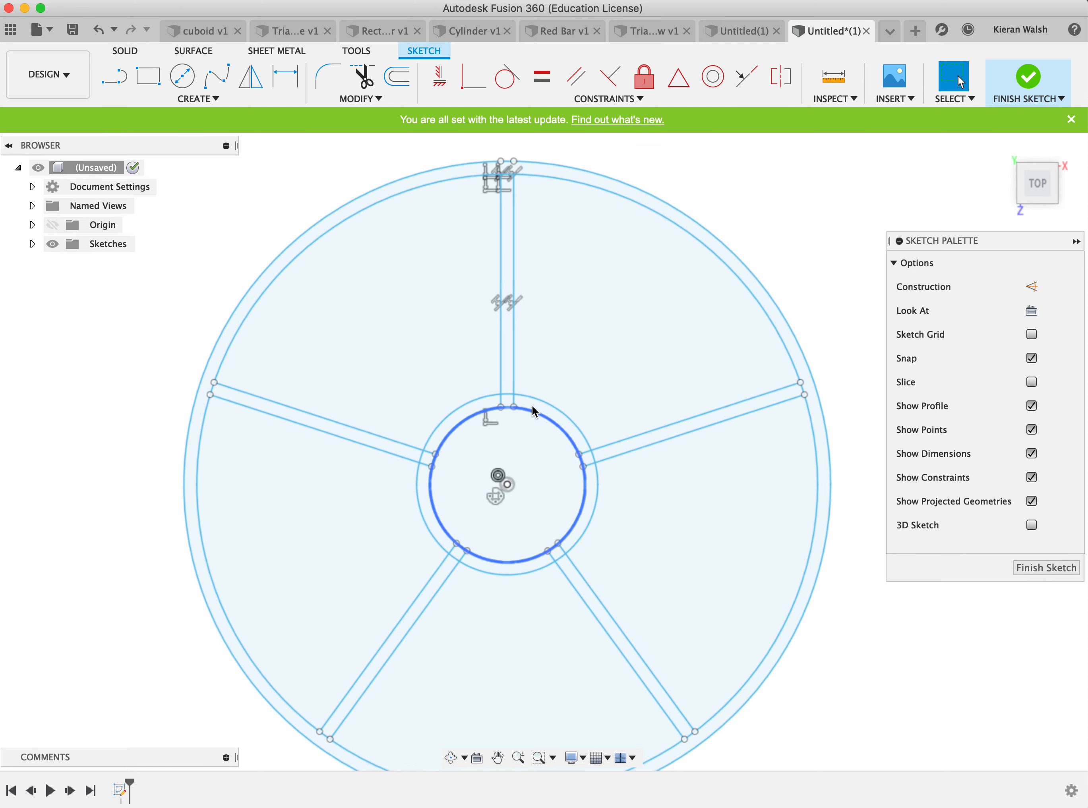
key("t")
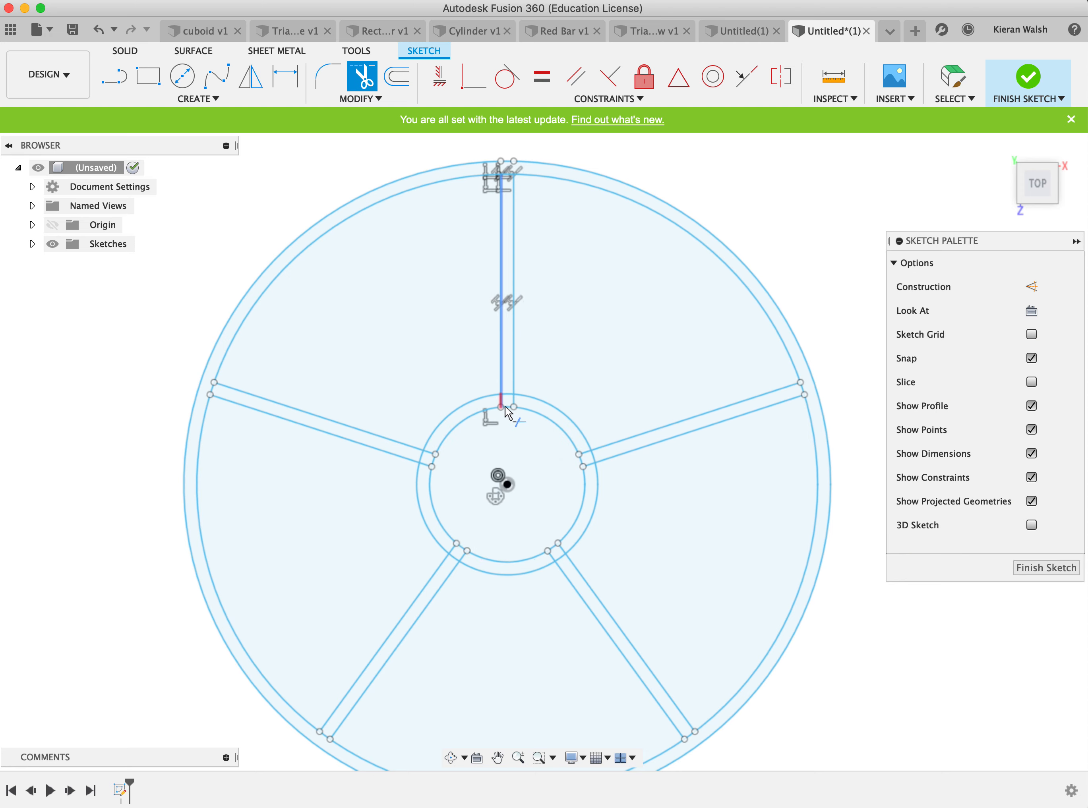
scroll(502, 435, "down", 3)
scroll(508, 413, "up", 3)
scroll(507, 410, "up", 3)
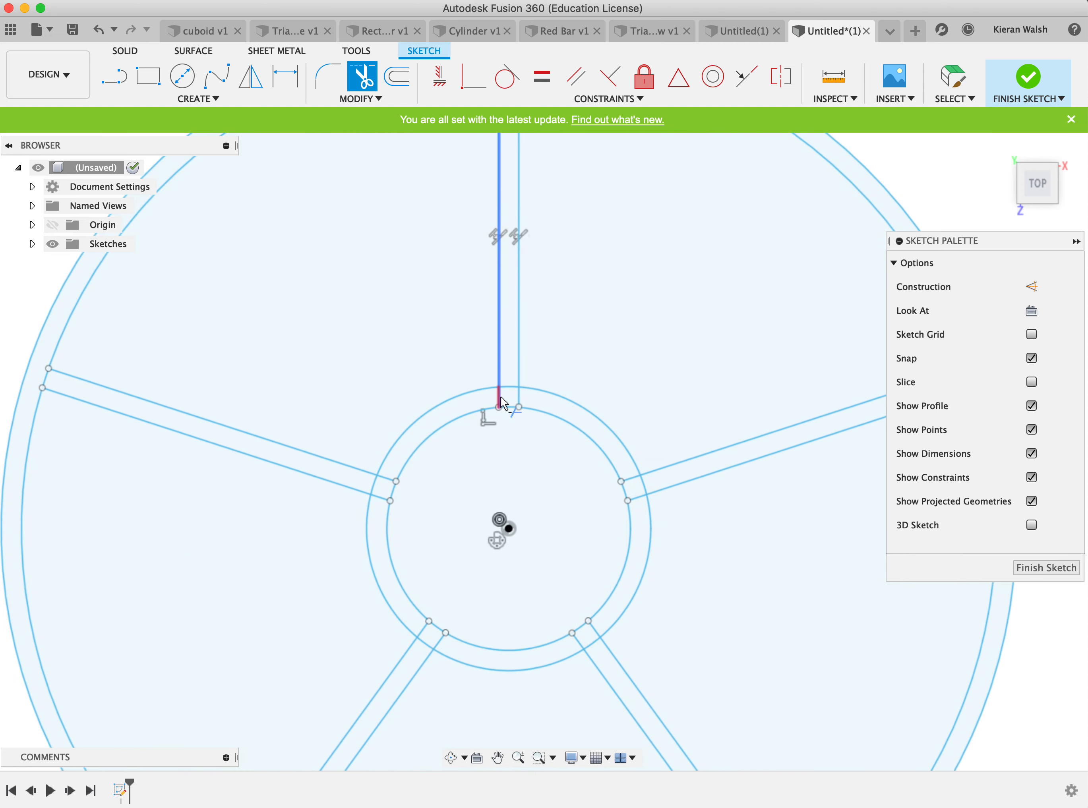
left_click(502, 404)
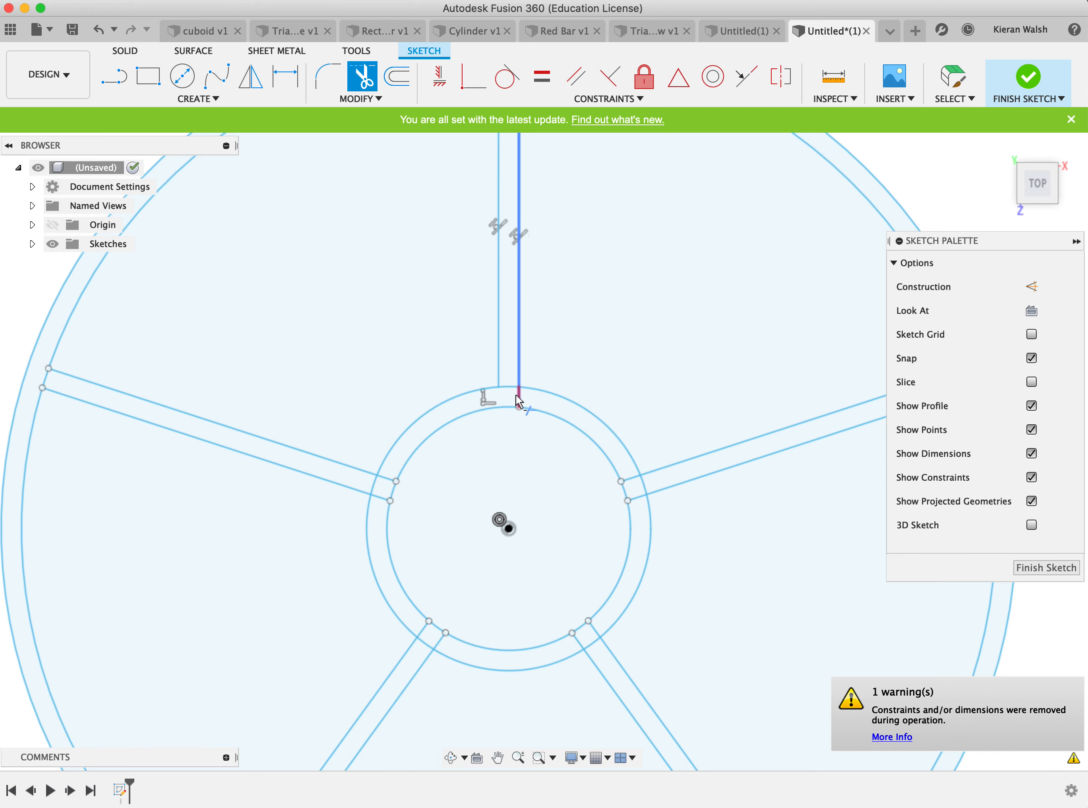
left_click(519, 401)
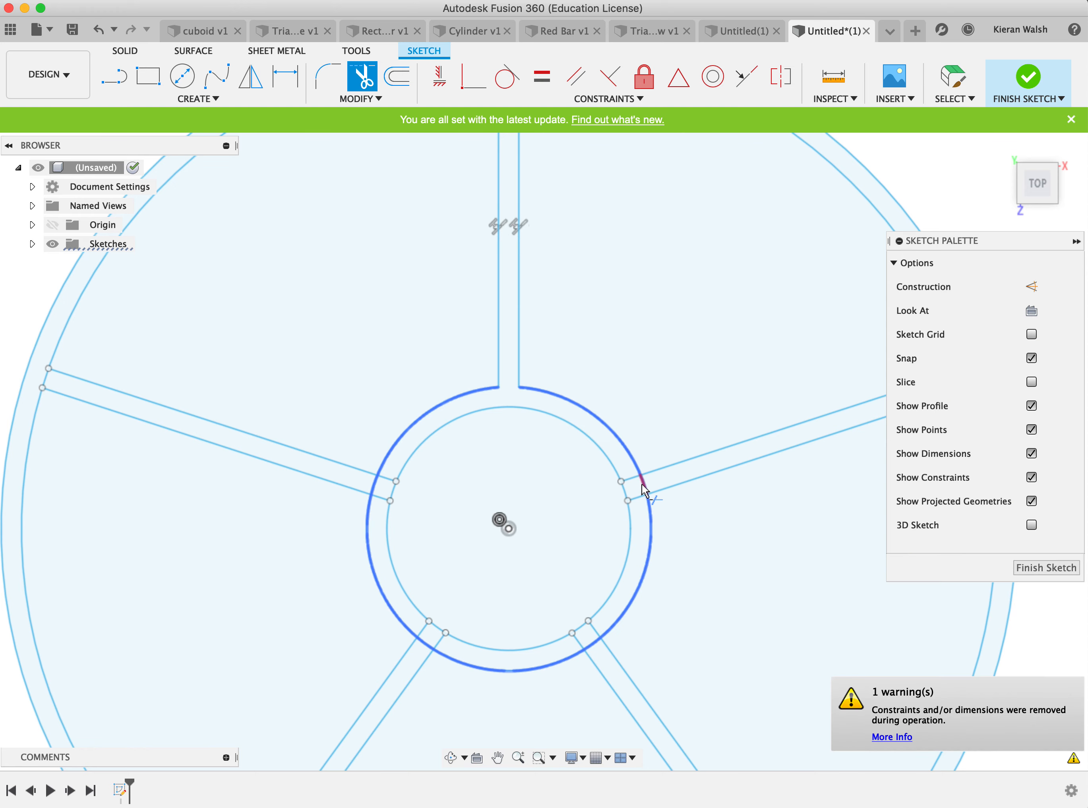
- Trim the spoke line ends inside the hub ring and the outer hub arcs between them for the remaining four spokes
left_click(642, 486)
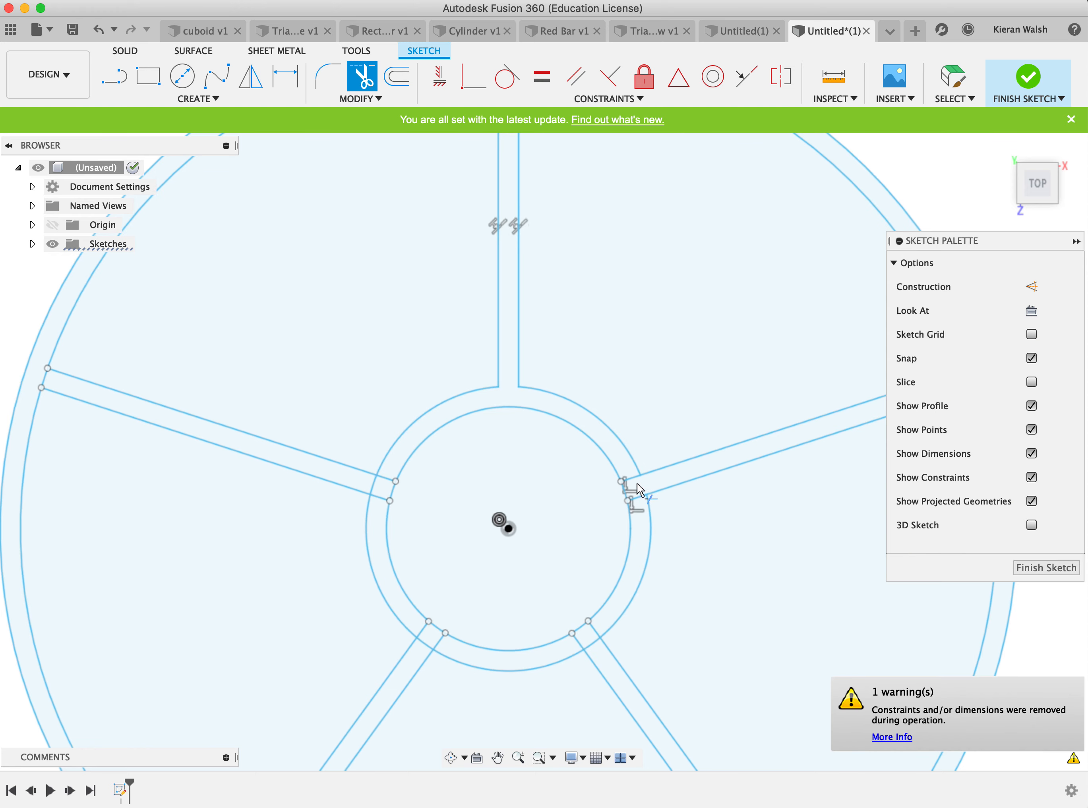
left_click(625, 499)
left_click(373, 488)
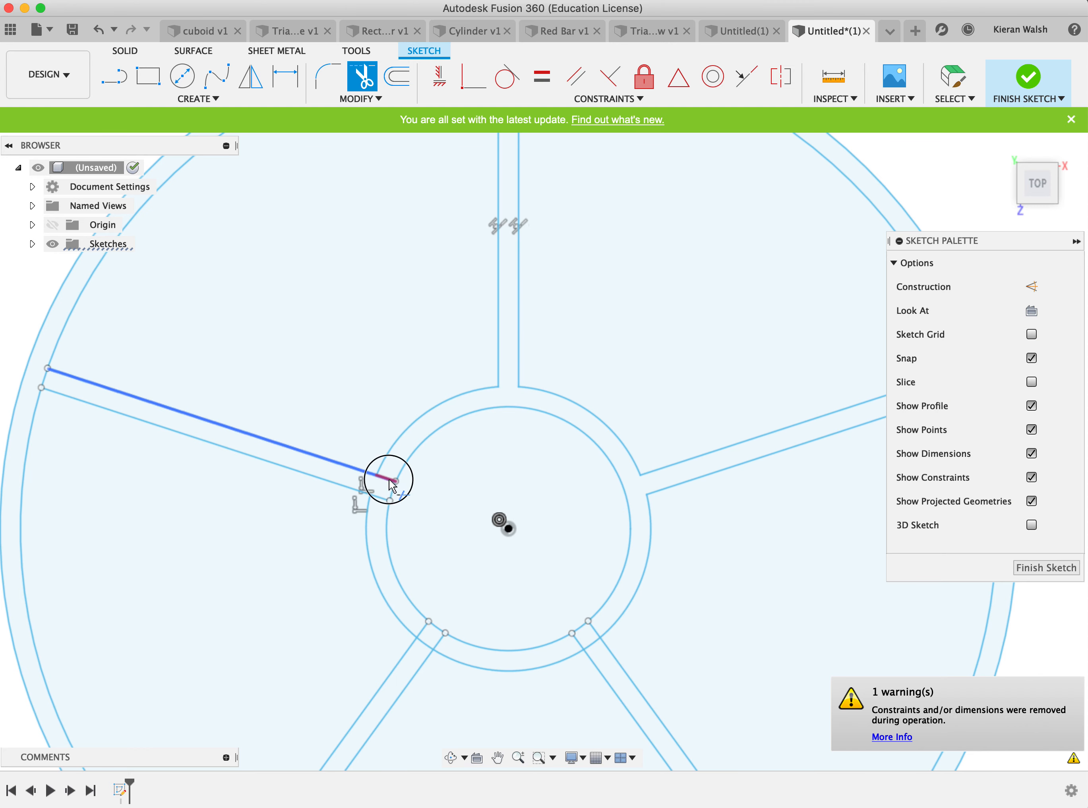
left_click(393, 483)
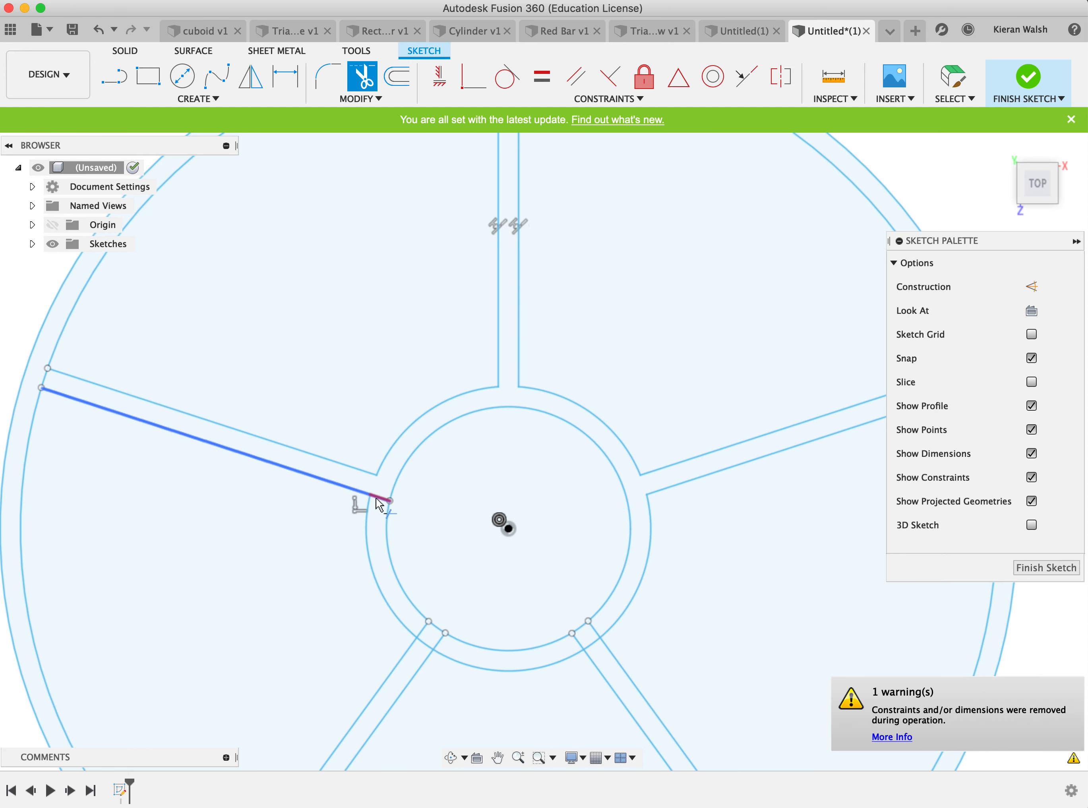
left_click(426, 634)
left_click(426, 648)
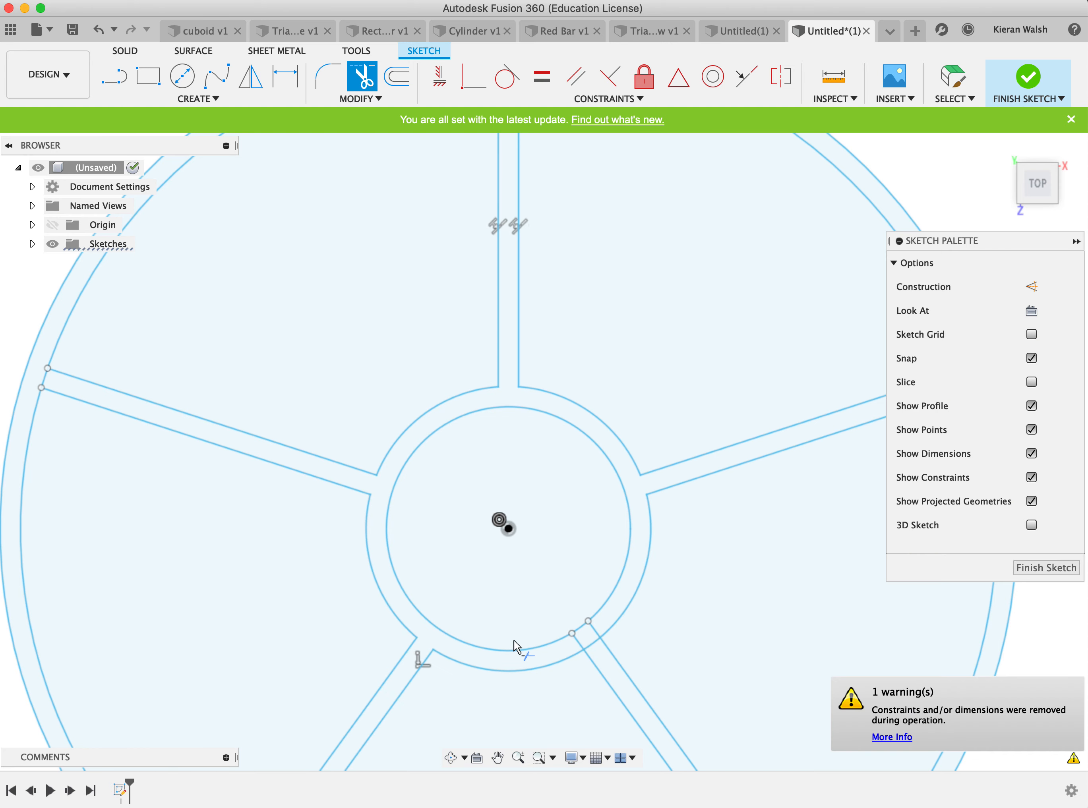
left_click(578, 641)
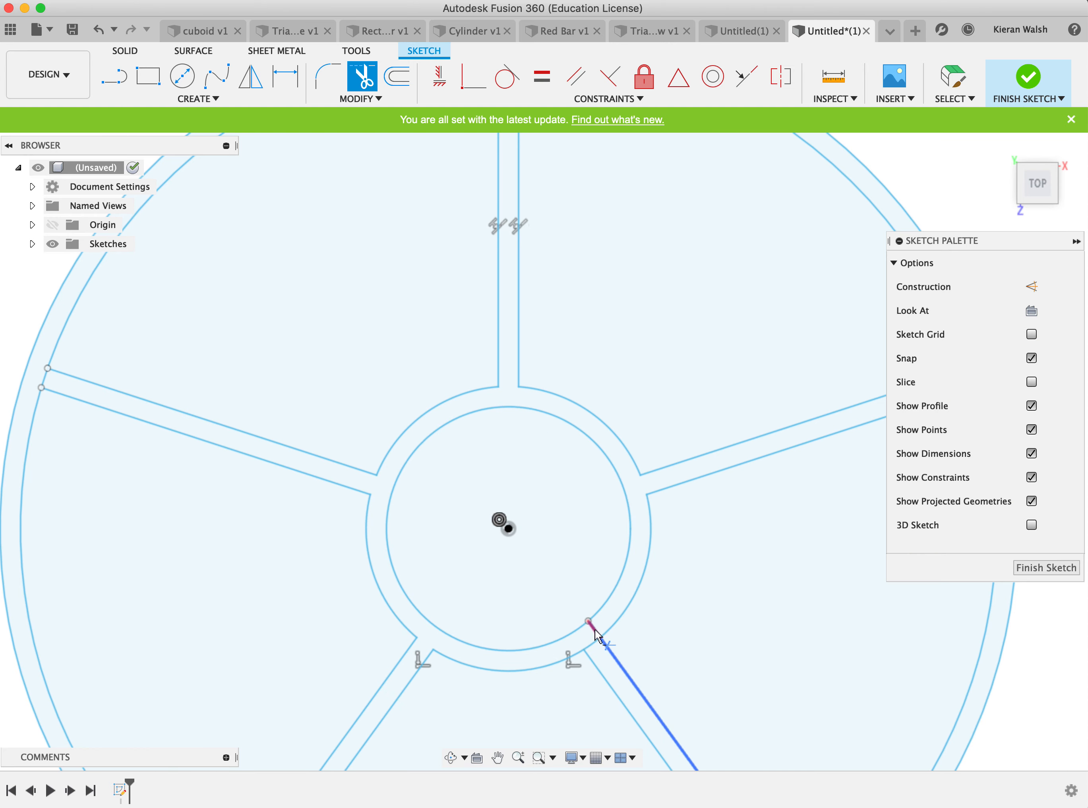
left_click(596, 635)
left_click(594, 642)
scroll(599, 567, "up", 3)
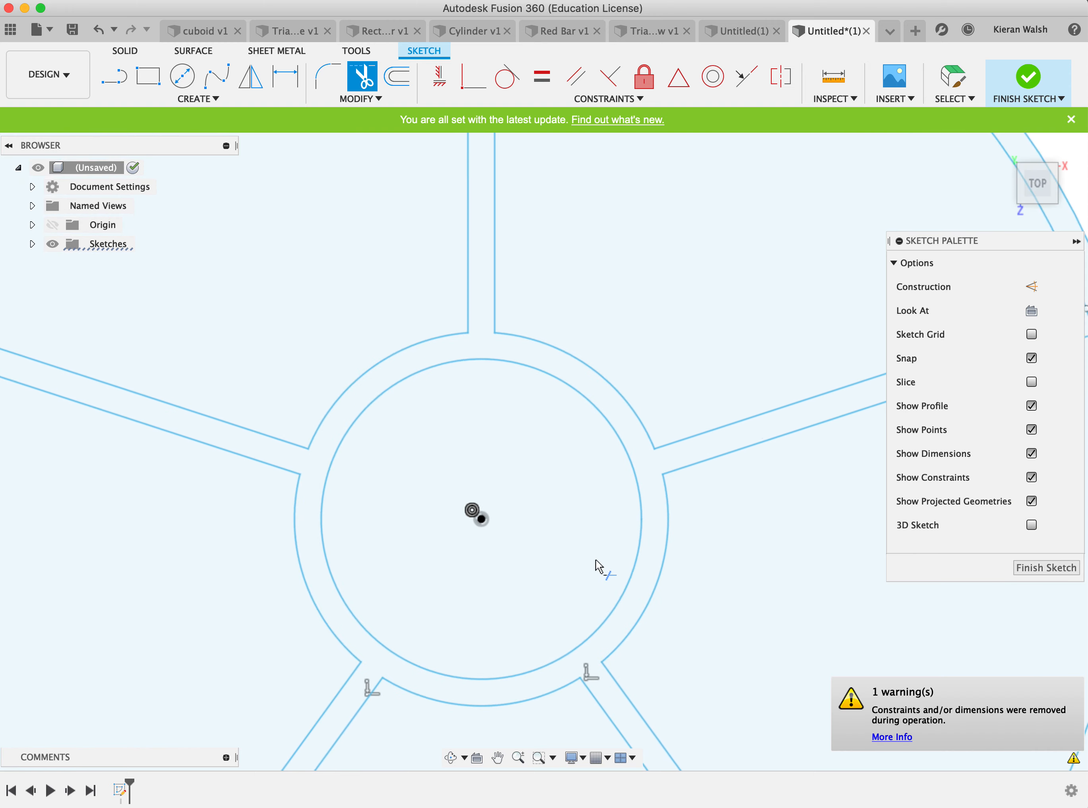
- Trim the inner rim circle's arcs between the paired lines of the vertical spoke and the two upper side spokes
scroll(598, 566, "down", 5)
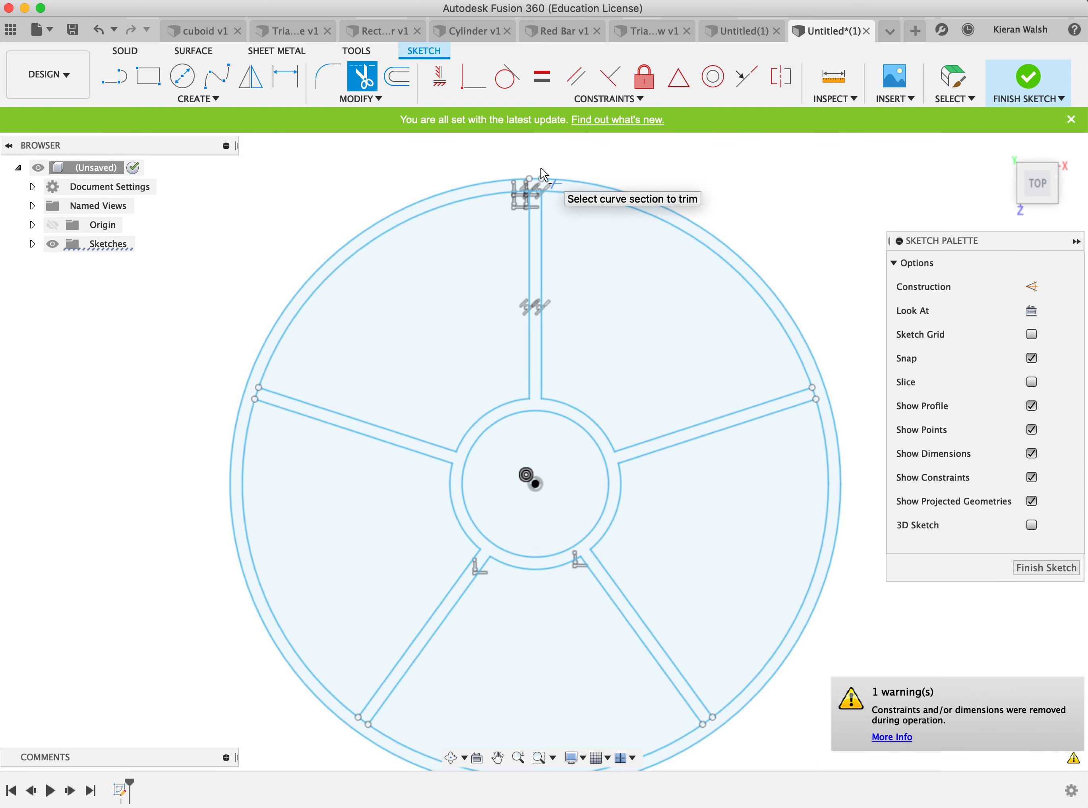
scroll(544, 174, "up", 5)
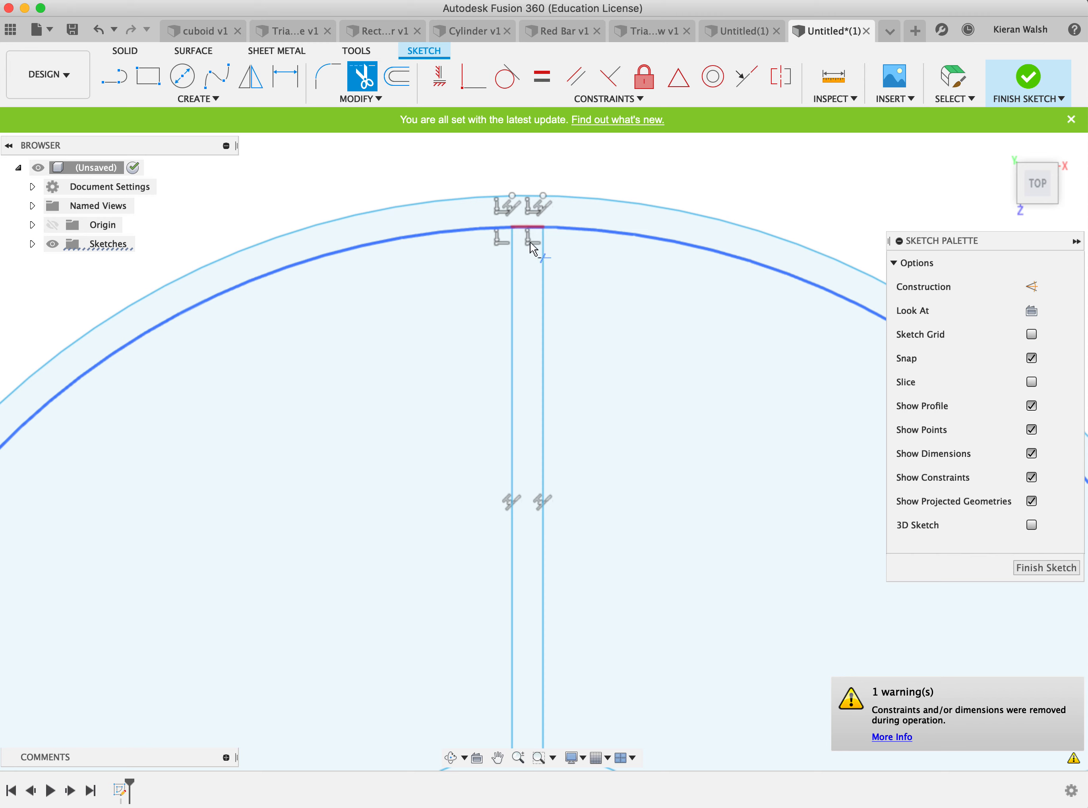
left_click(531, 245)
scroll(568, 378, "down", 5)
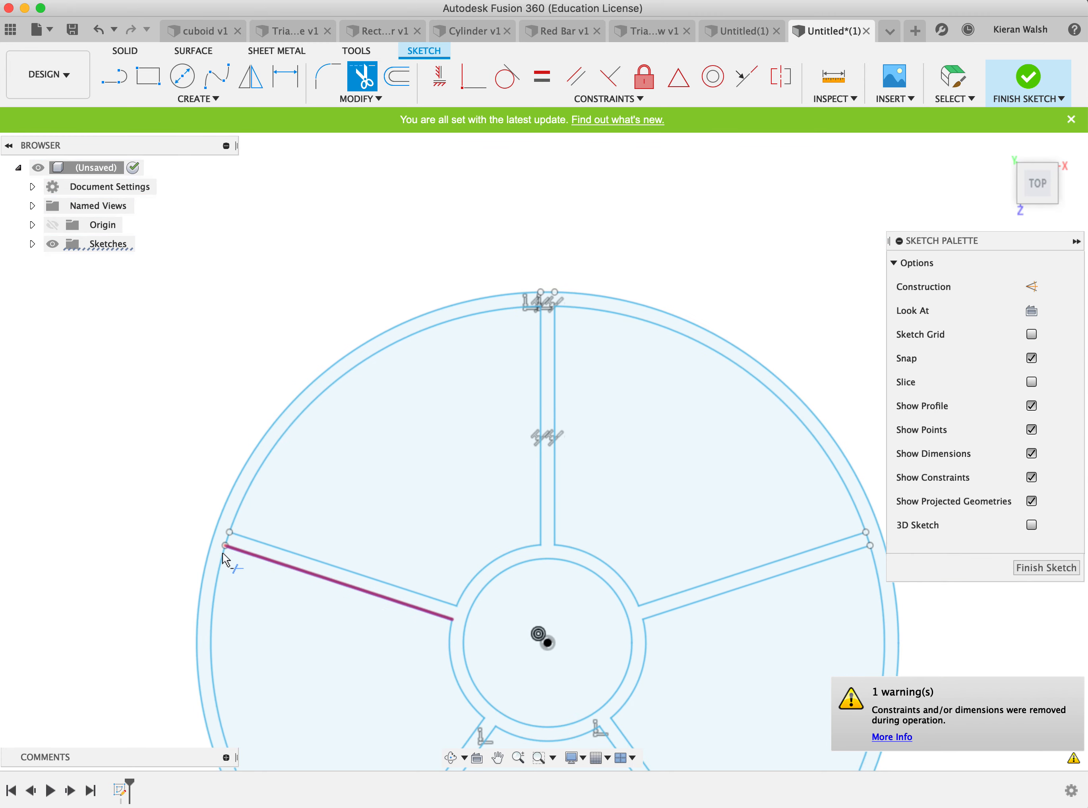
scroll(225, 559, "up", 4)
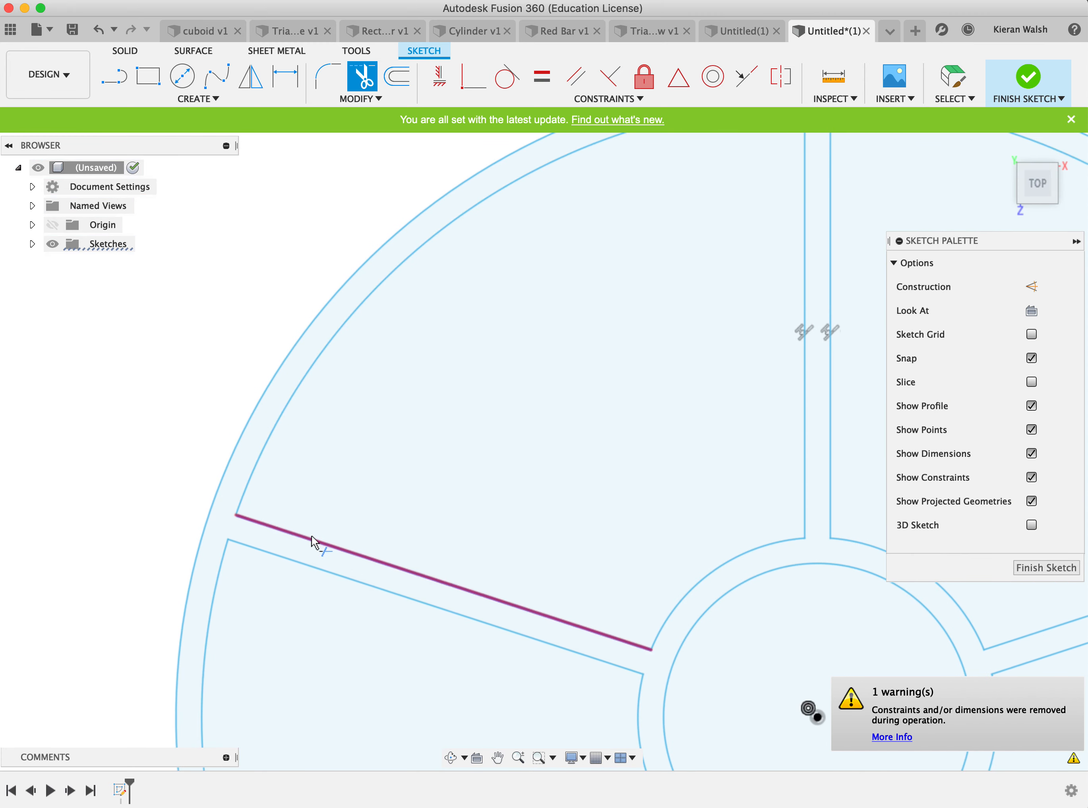
scroll(313, 543, "down", 5)
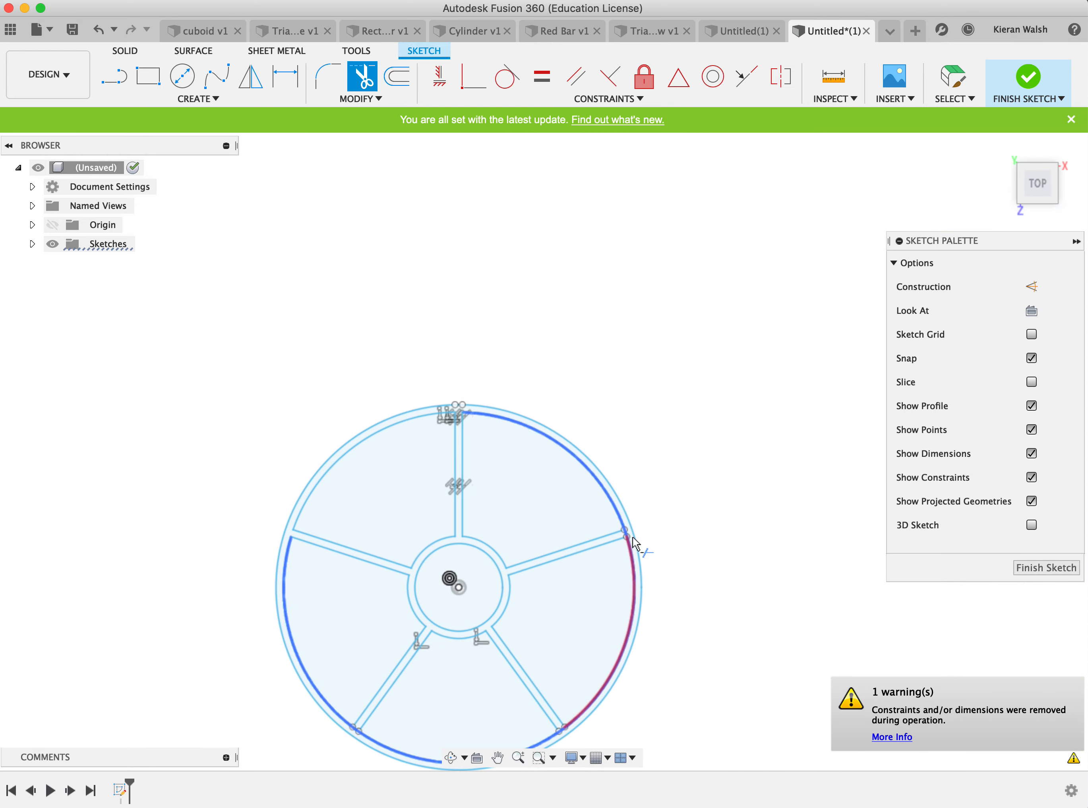
scroll(633, 543, "up", 5)
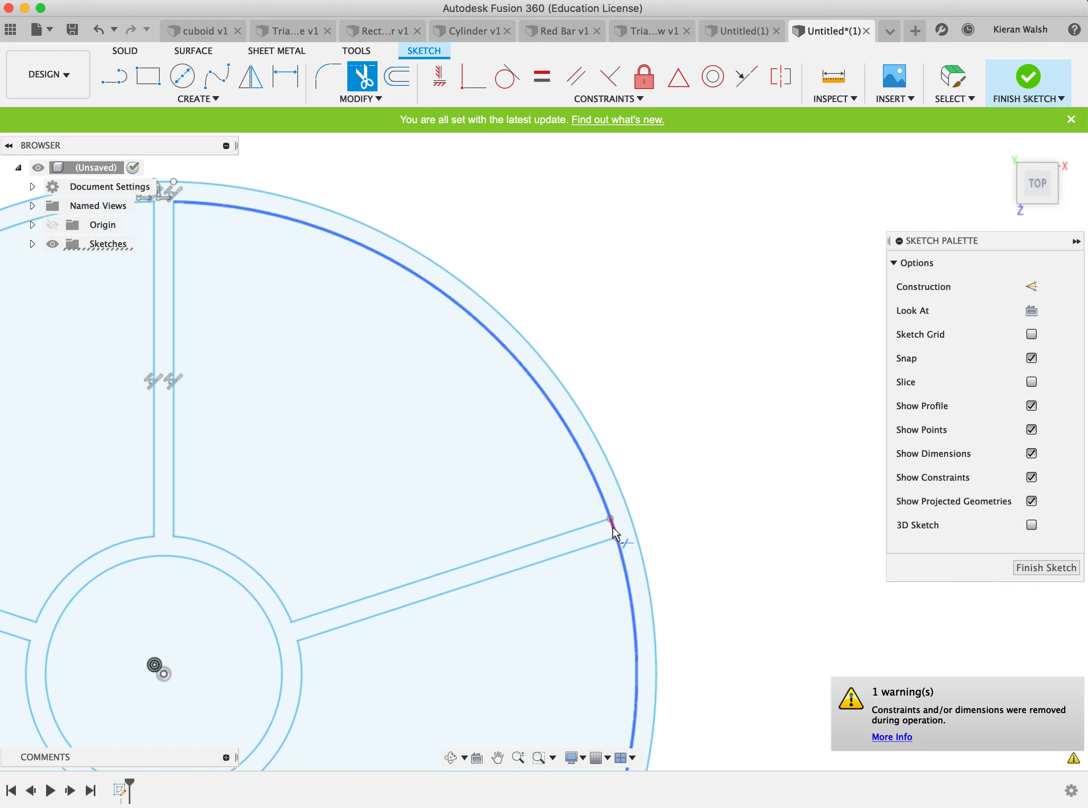
scroll(682, 543, "down", 8)
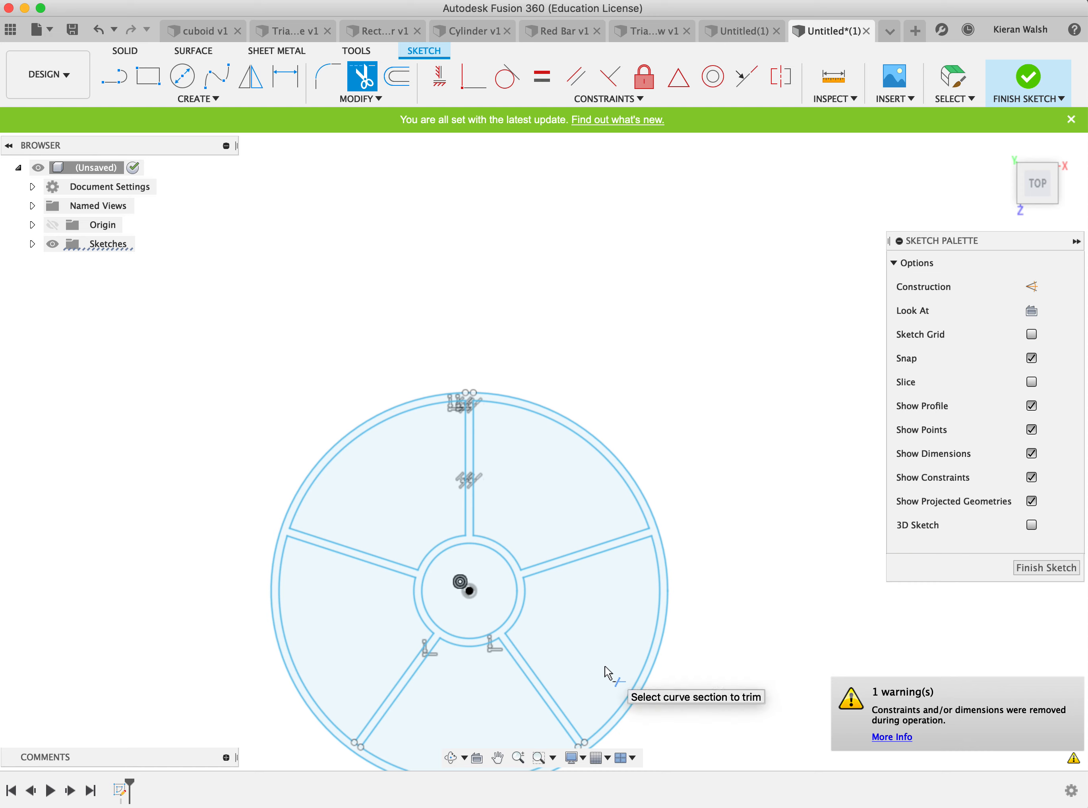
- Trim the inner rim circle's arcs between the paired lines of the two lower spokes
scroll(594, 757, "up", 5)
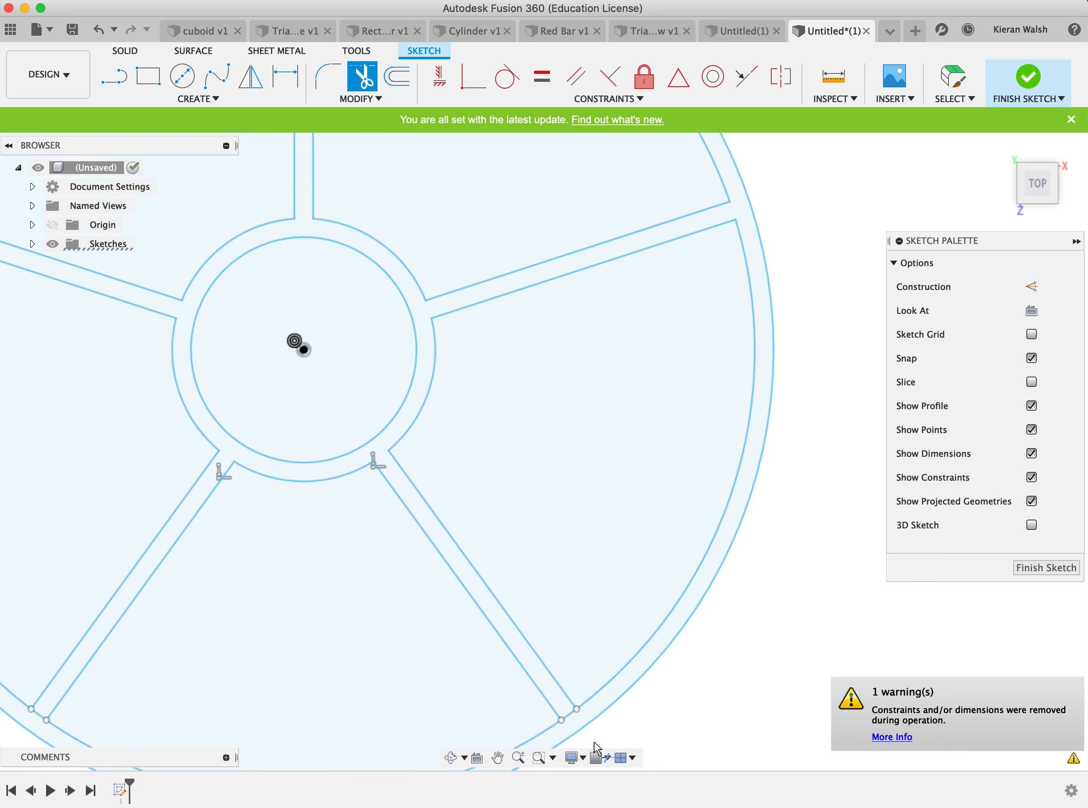
scroll(594, 742, "up", 2)
left_click(565, 707)
scroll(574, 638, "down", 2)
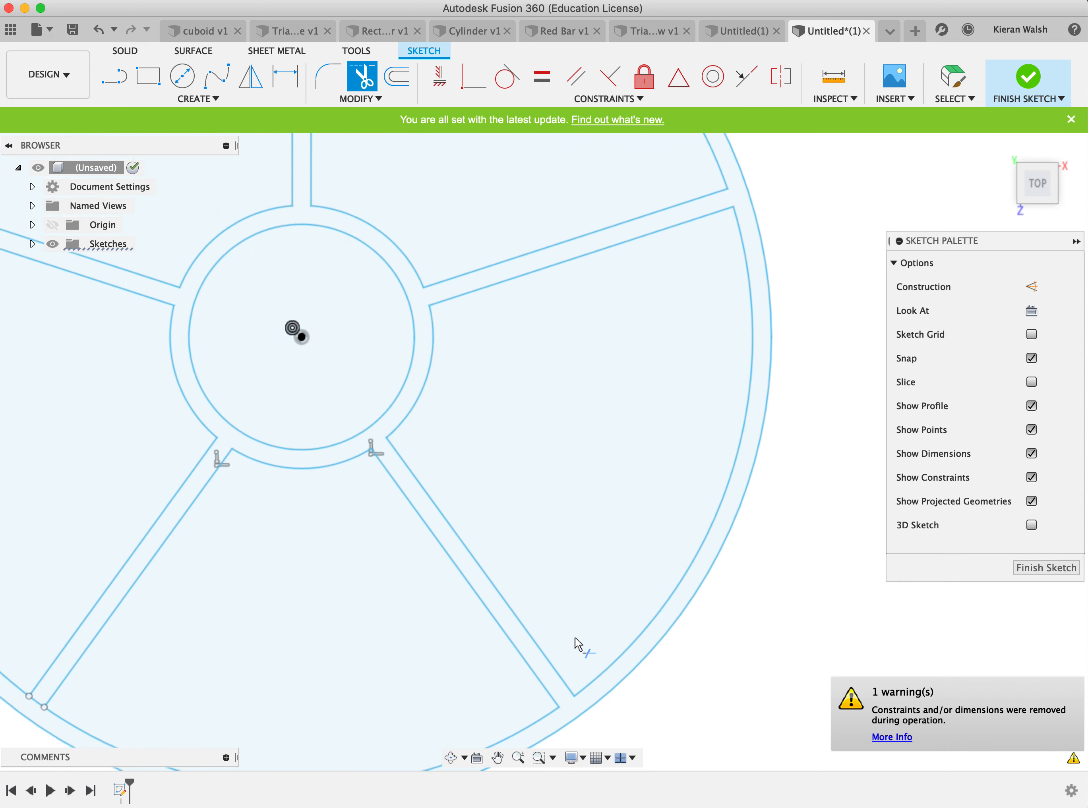
scroll(574, 638, "down", 1)
left_click(93, 695)
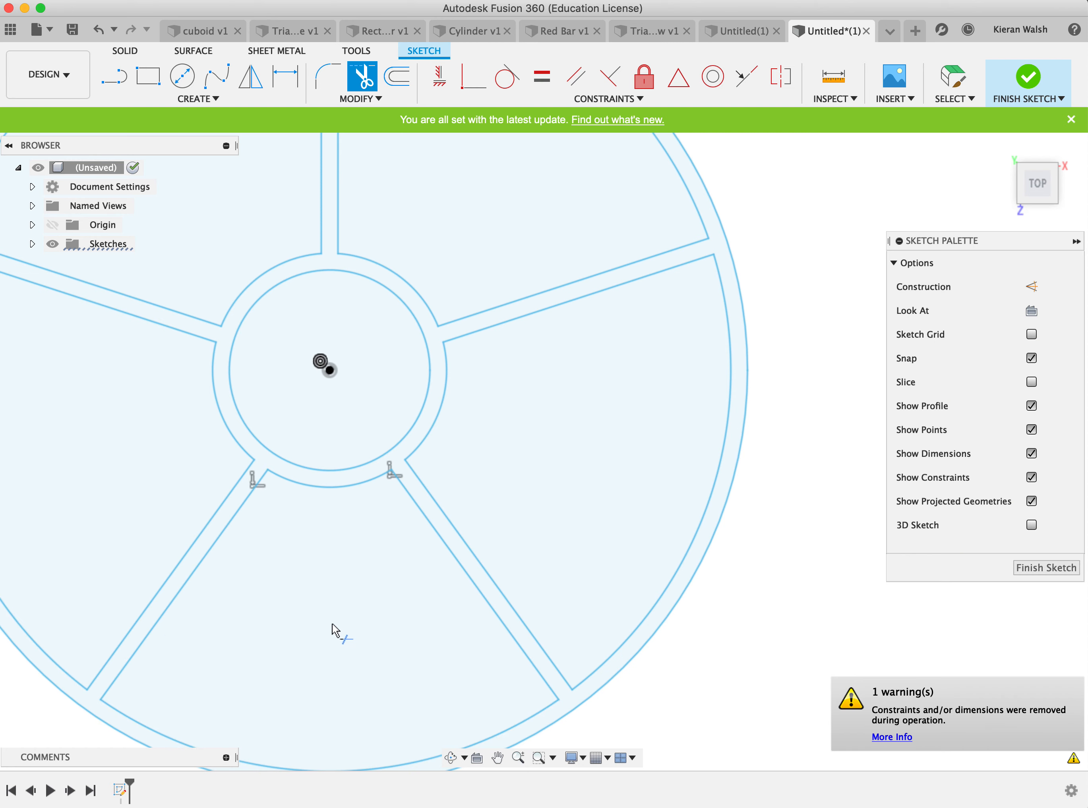
scroll(366, 612, "down", 5)
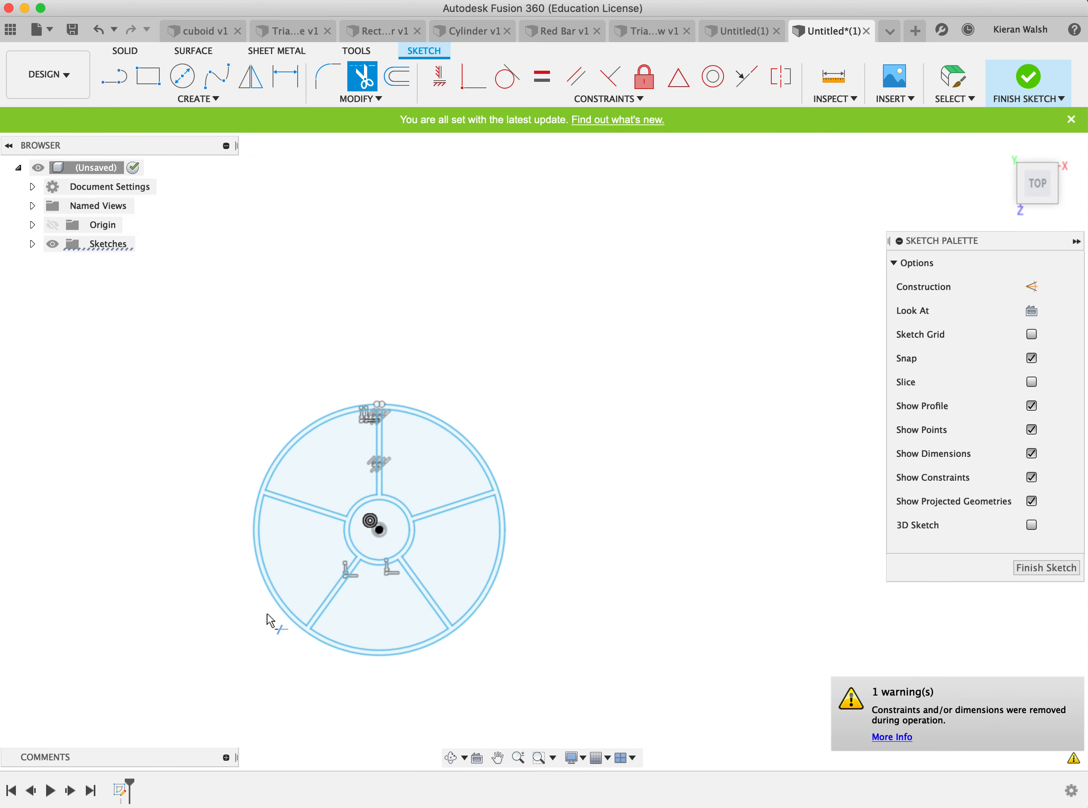
- Finish the sketch and extrude the connected rim, spoke and hub profile 15 mm to one side as a new body
scroll(269, 621, "up", 2)
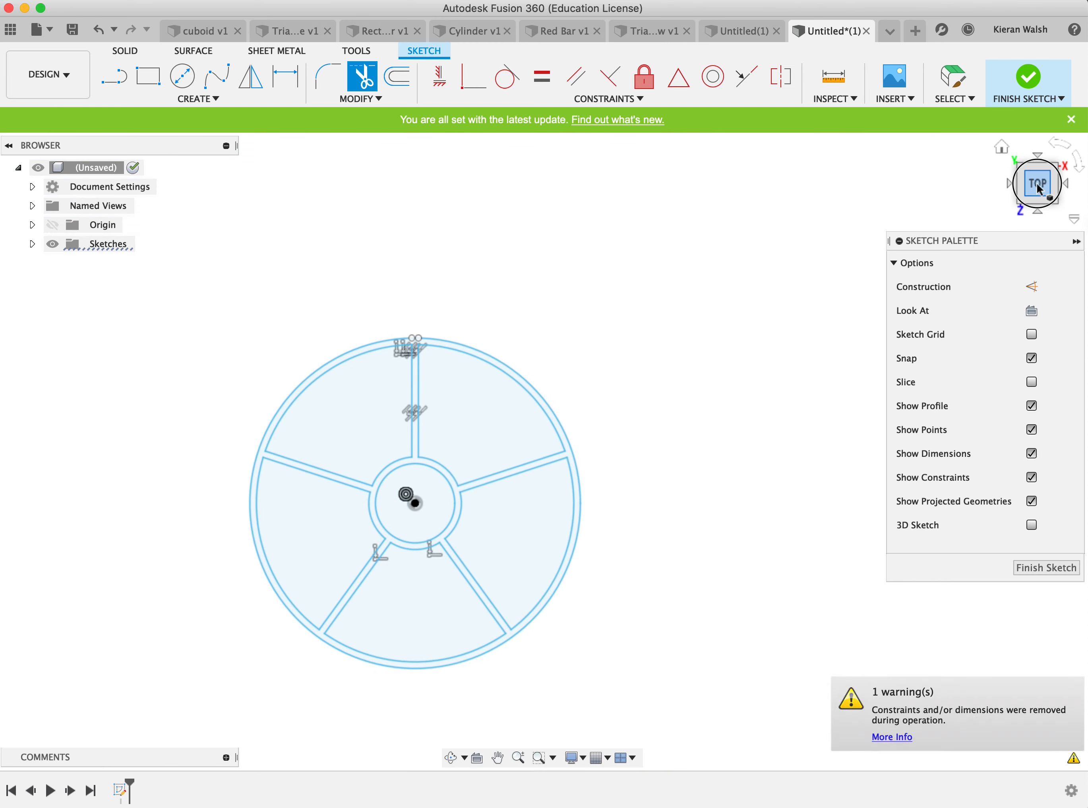
left_click_drag(1039, 188, 1035, 134)
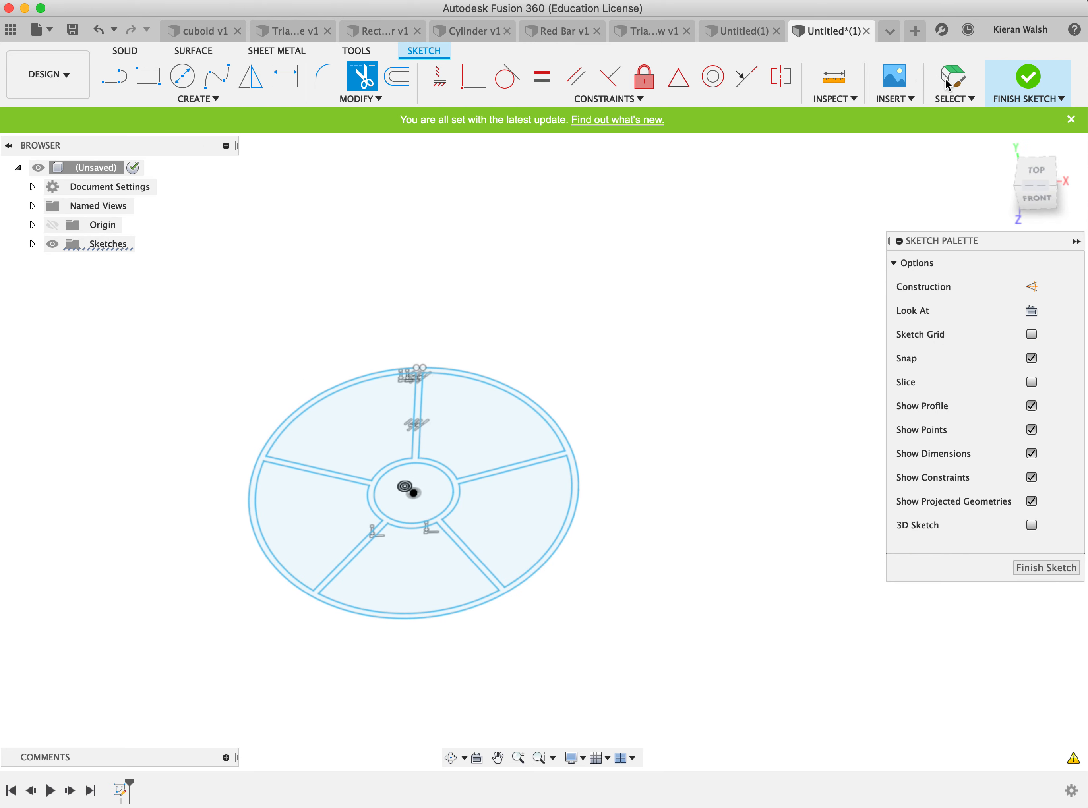
left_click(1028, 84)
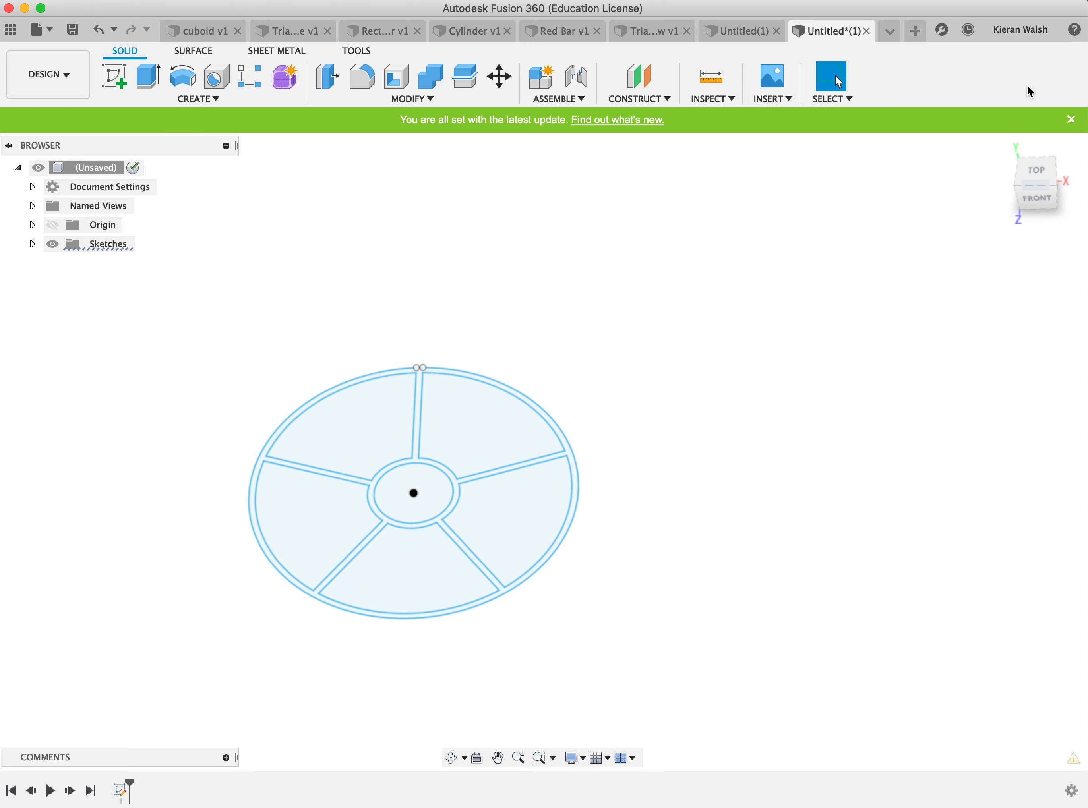
left_click(146, 77)
left_click(324, 399)
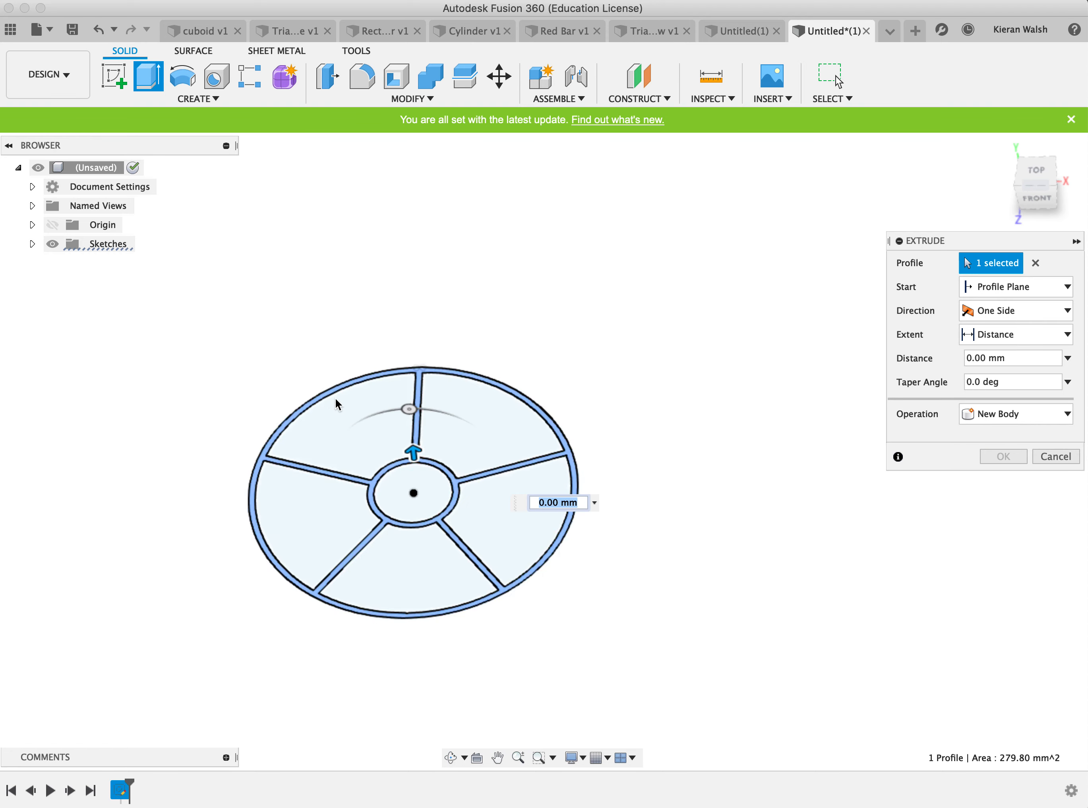
left_click_drag(413, 451, 403, 388)
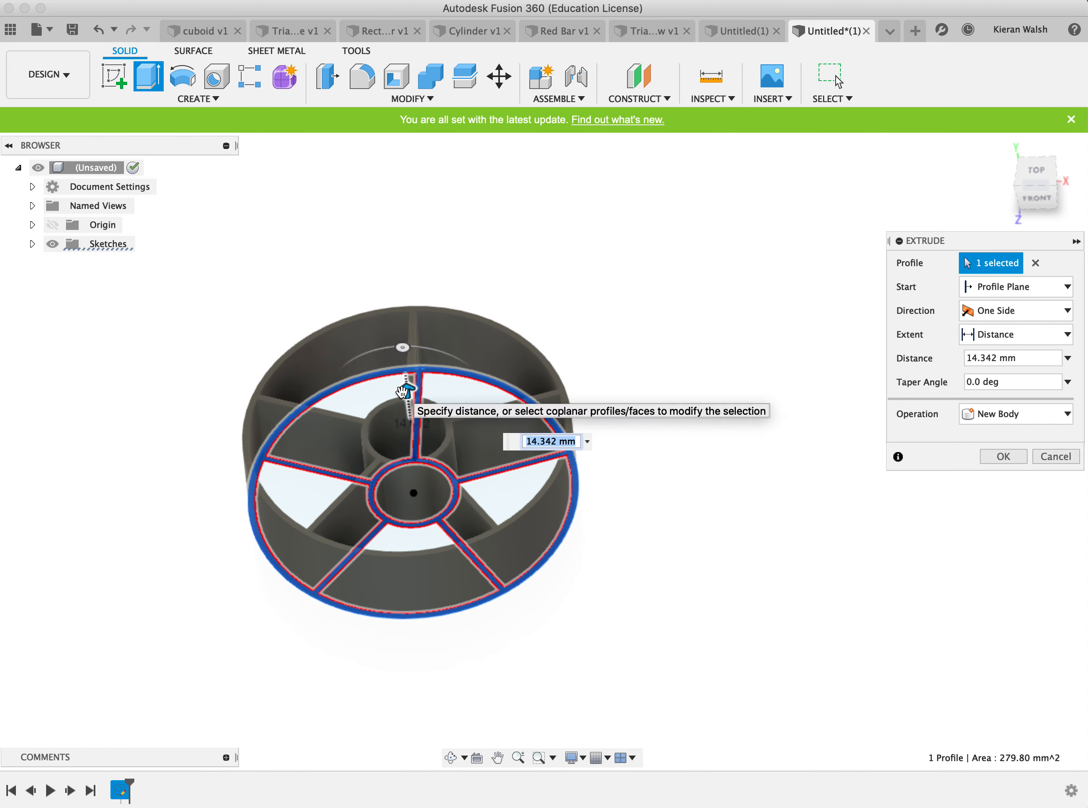
key("Return")
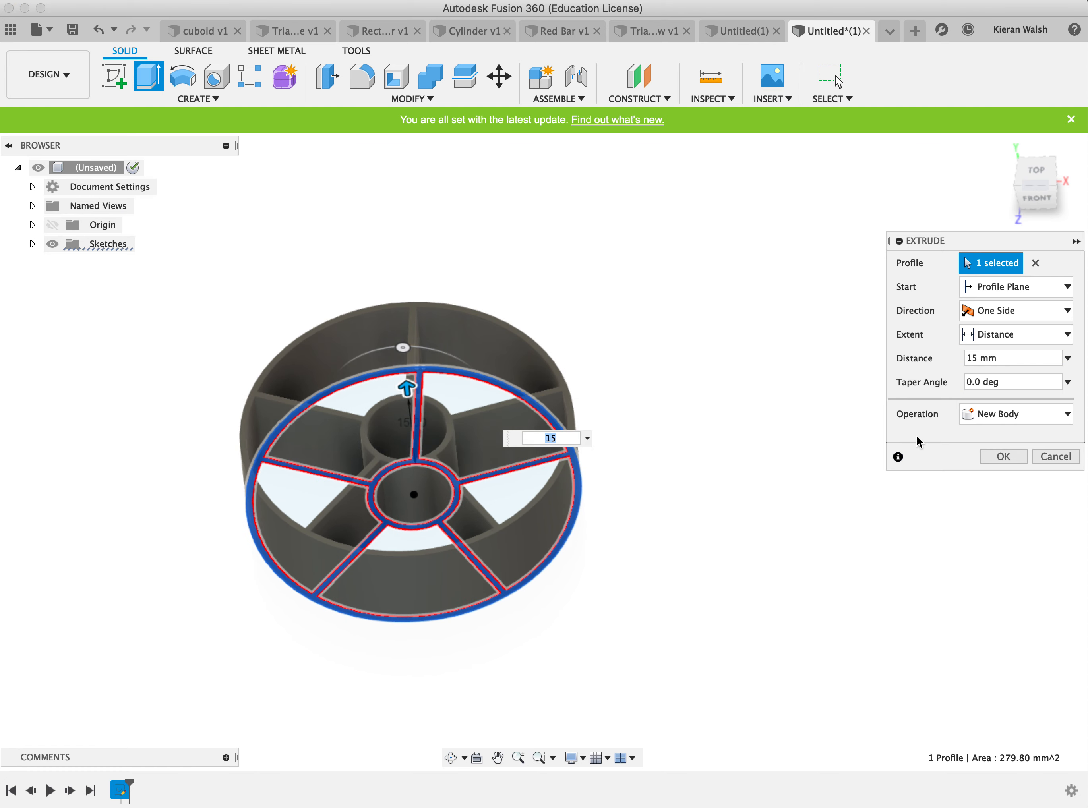
left_click(1003, 457)
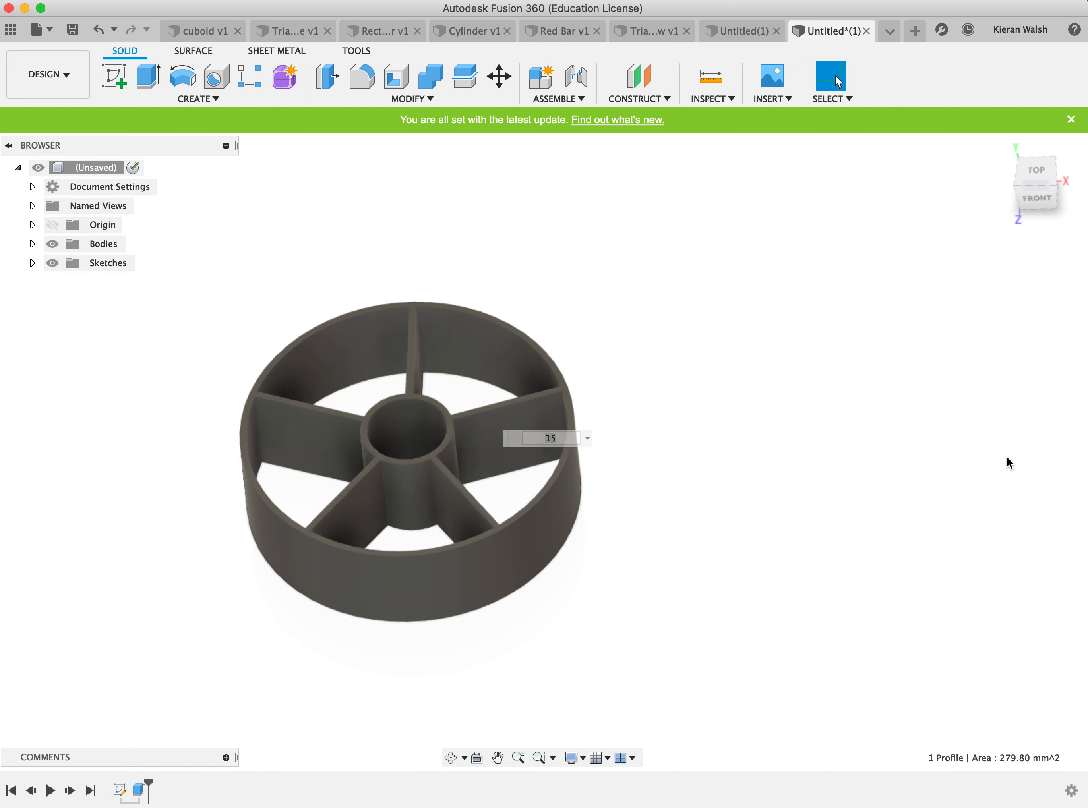
mouse_move(1003, 196)
middle_mouse_down("shift")
mouse_move(975, 235)
mouse_move(910, 250)
mouse_move(724, 253)
mouse_move(945, 257)
mouse_move(984, 218)
mouse_move(681, 226)
mouse_move(610, 301)
mouse_move(506, 361)
middle_mouse_up("shift")
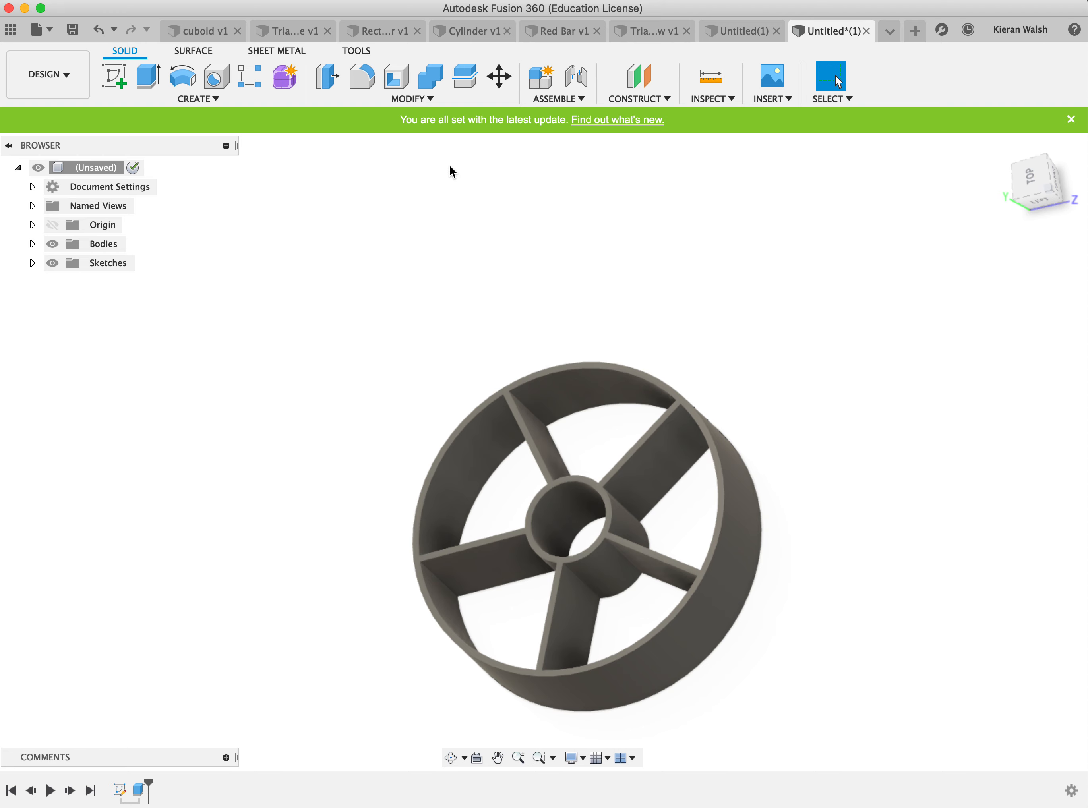